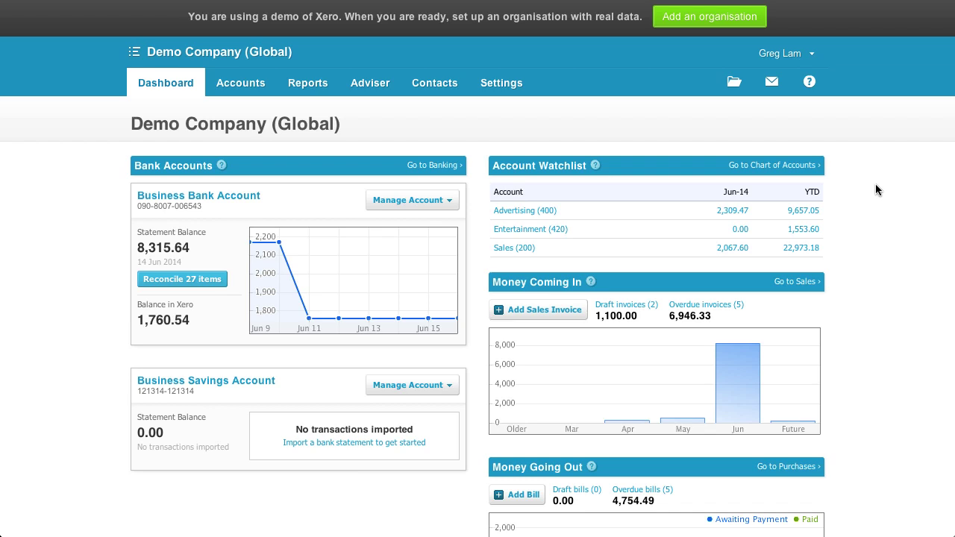
Step: Review the Sales and Purchases overviews, then start importing bills from another system
left_click(240, 83)
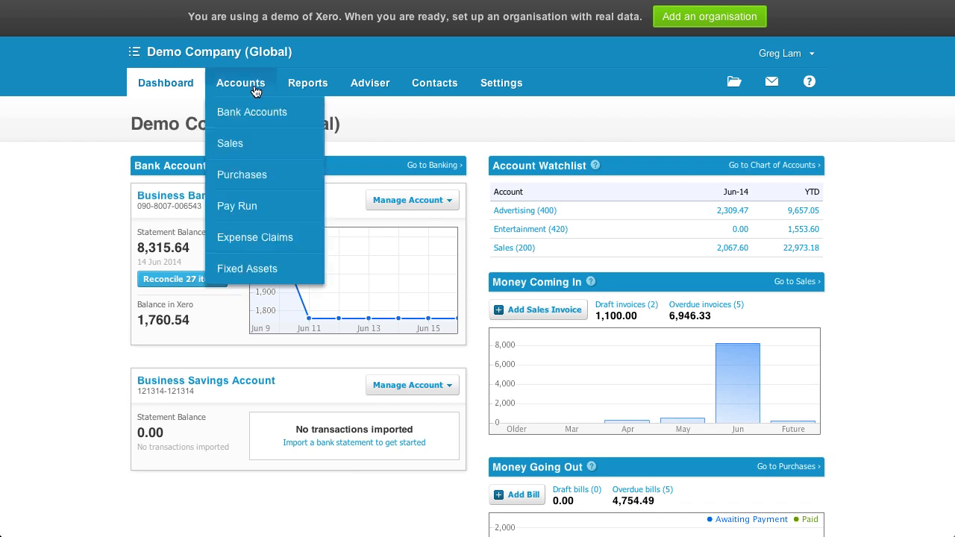
left_click(229, 143)
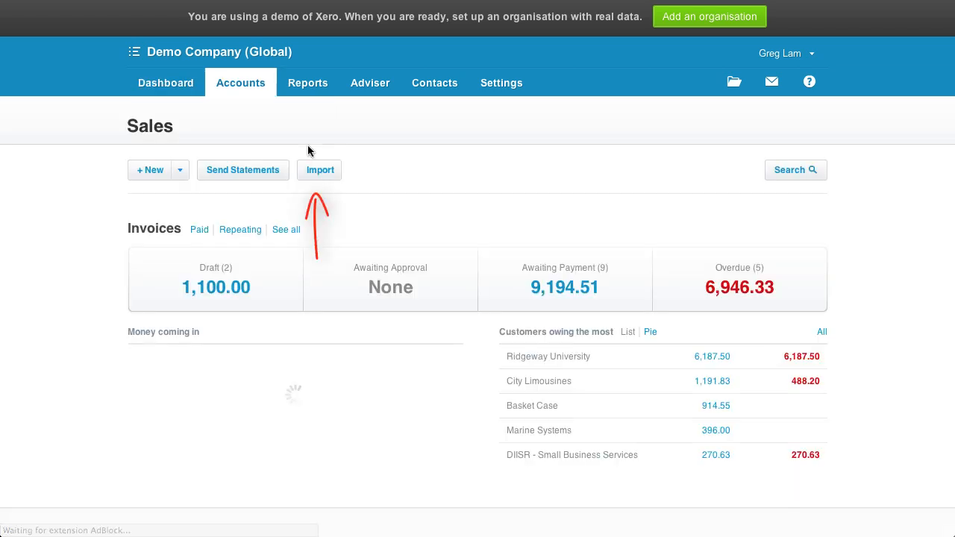
left_click(240, 83)
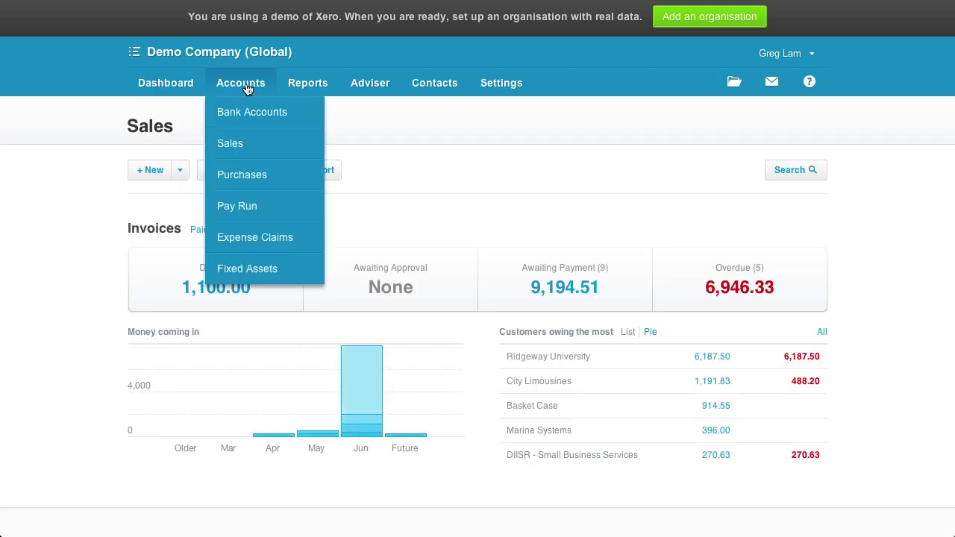
left_click(274, 186)
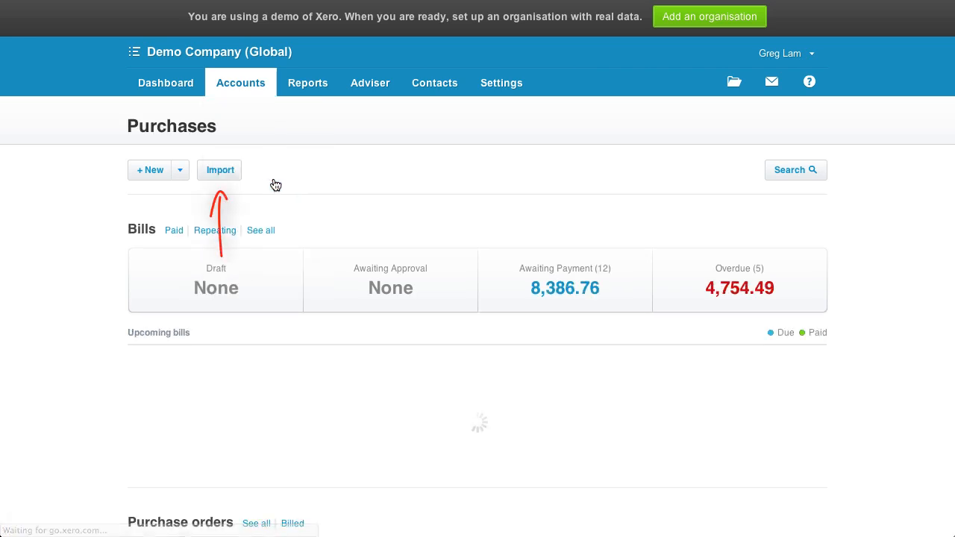
left_click(223, 170)
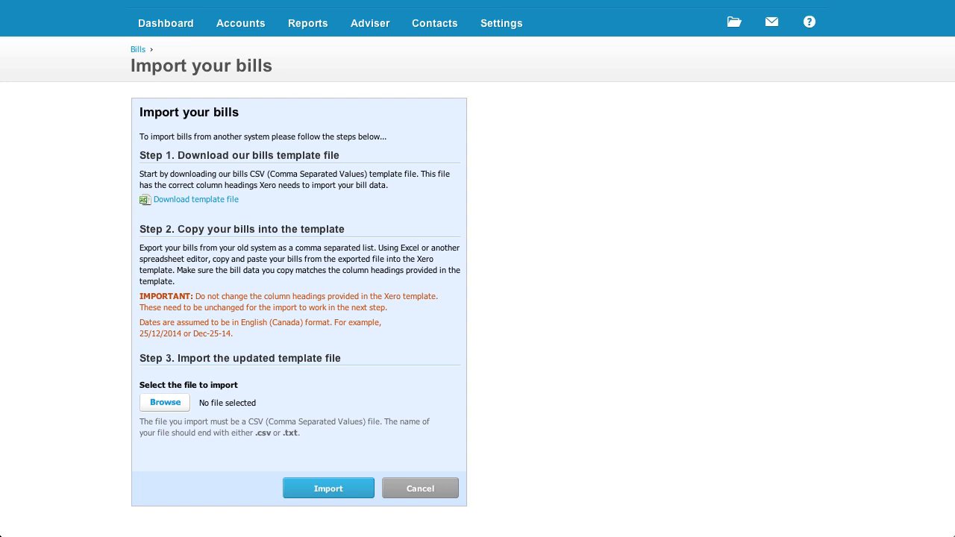
Step: Bring up the Chart of Accounts from the settings menu
left_click(512, 26)
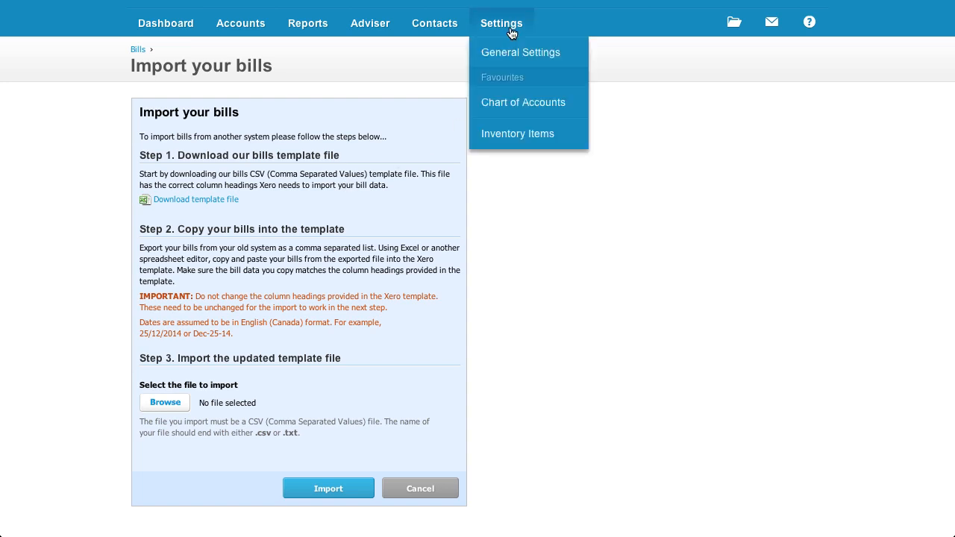
left_click(523, 102)
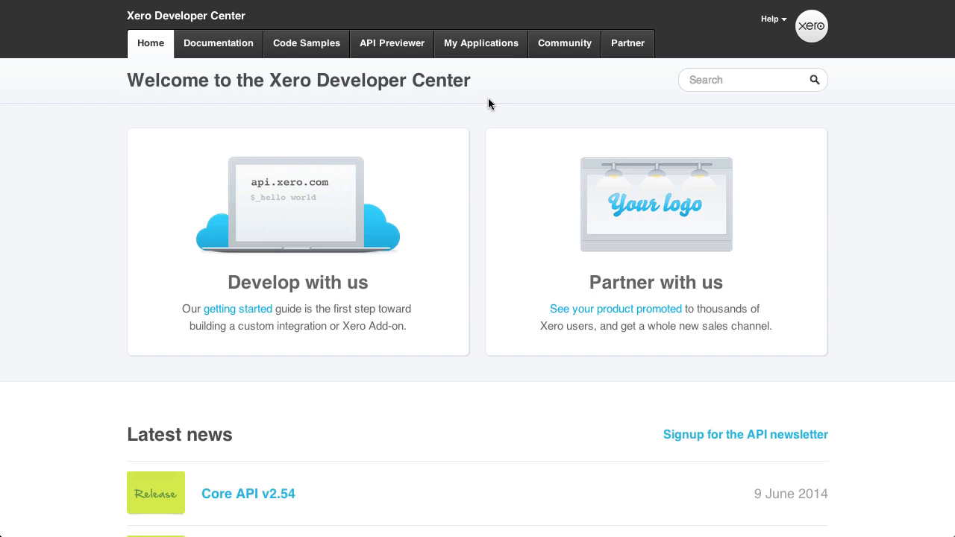
Step: Run an Invoices request in the API Previewer to fetch Akko's Cafe invoices
left_click(392, 42)
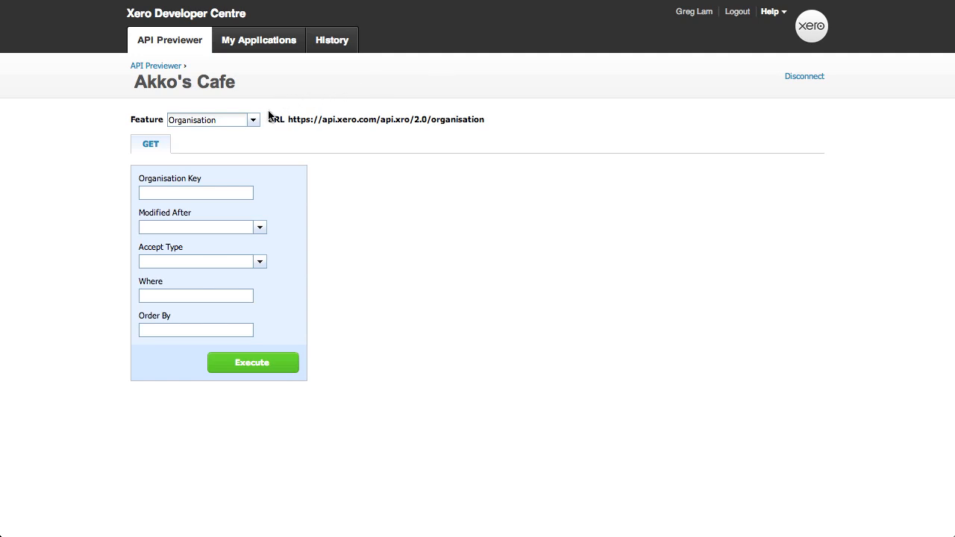
left_click(253, 120)
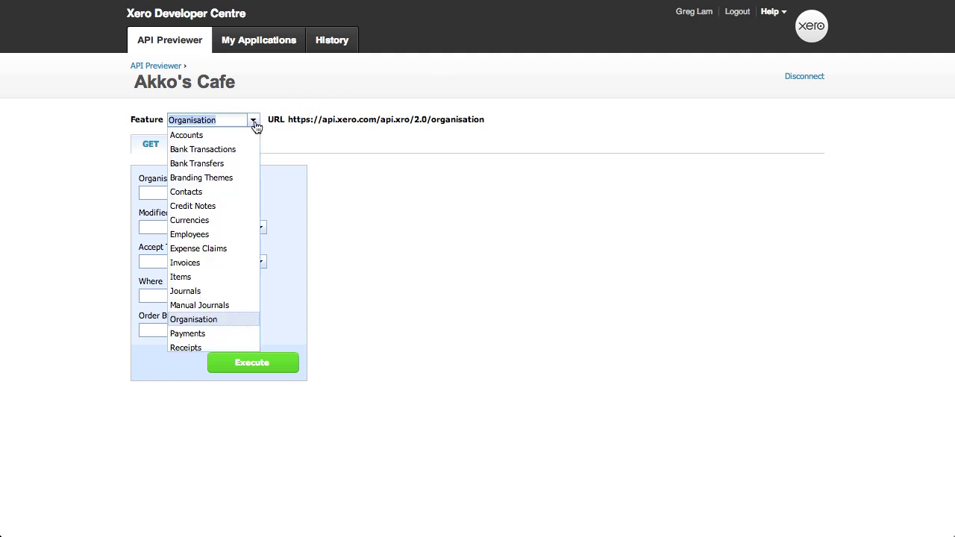
left_click(208, 263)
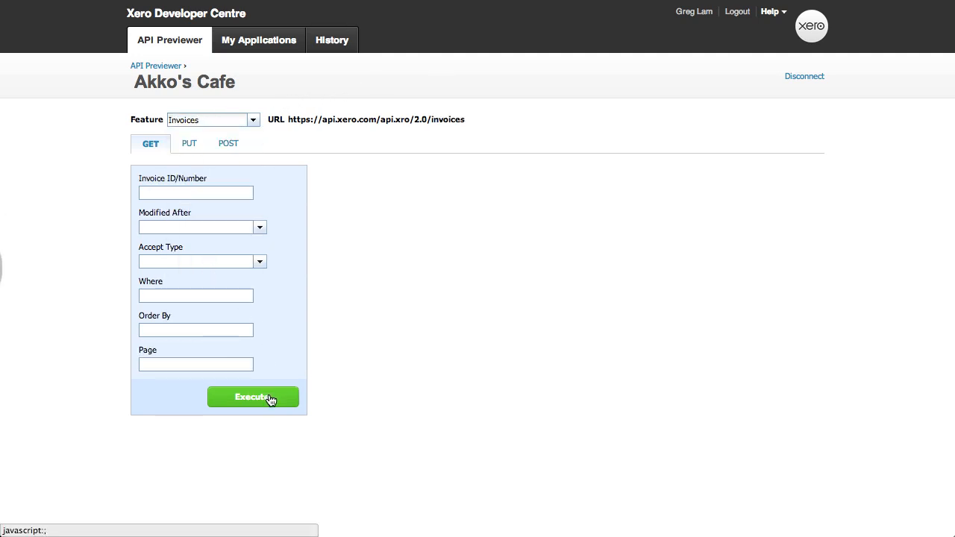
left_click(273, 397)
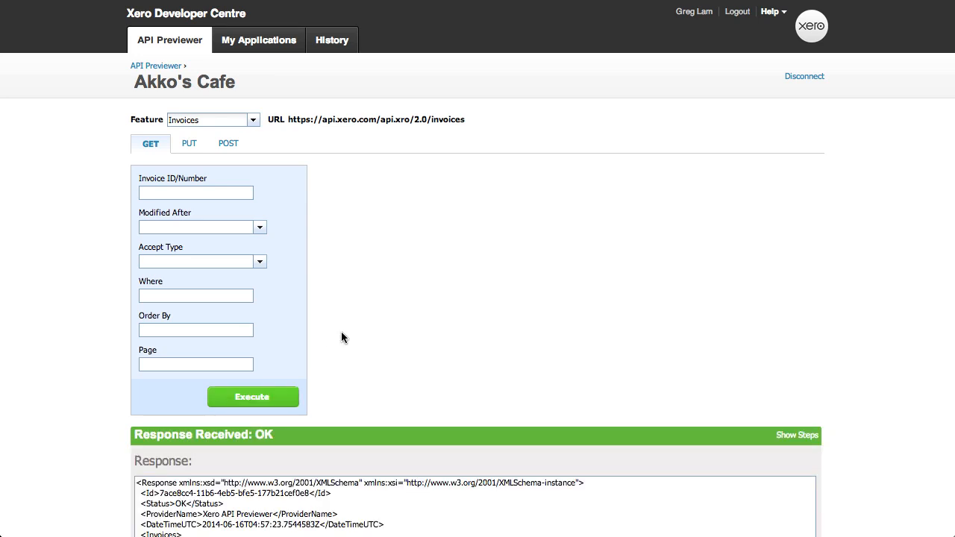
scroll(341, 332, "down", 5)
scroll(341, 331, "down", 5)
scroll(341, 331, "down", 3)
scroll(339, 334, "down", 3)
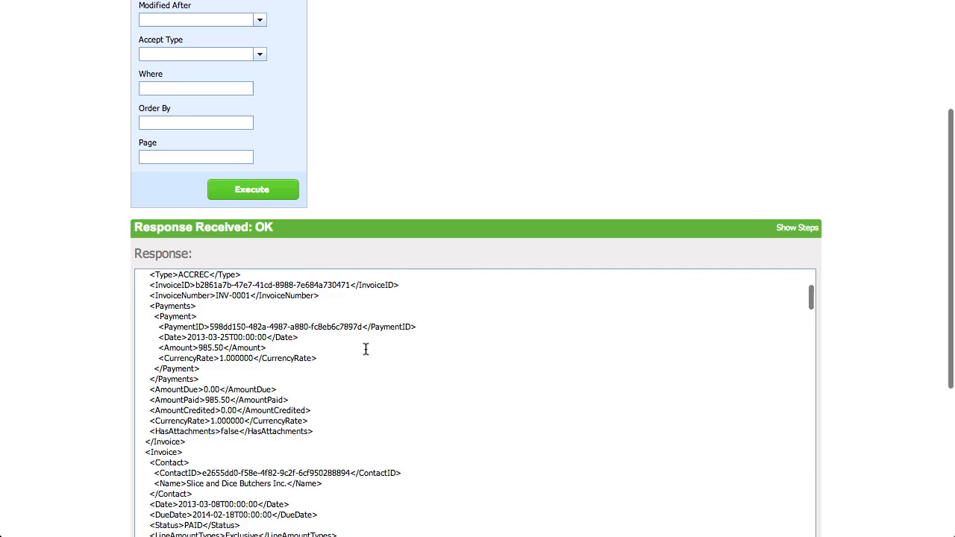
scroll(343, 335, "down", 3)
scroll(351, 343, "down", 3)
scroll(366, 350, "down", 3)
scroll(366, 349, "down", 1)
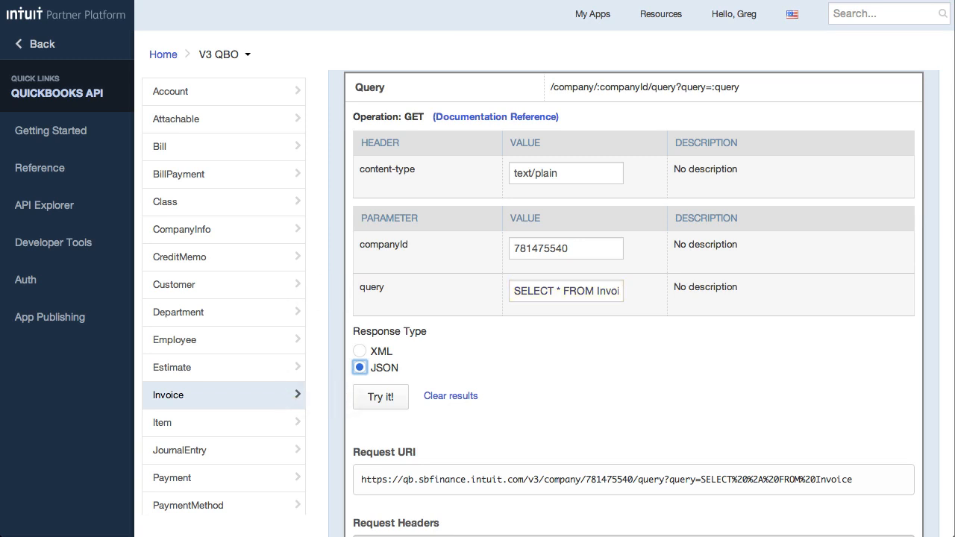
scroll(857, 341, "down", 5)
scroll(856, 341, "down", 5)
scroll(856, 341, "down", 5)
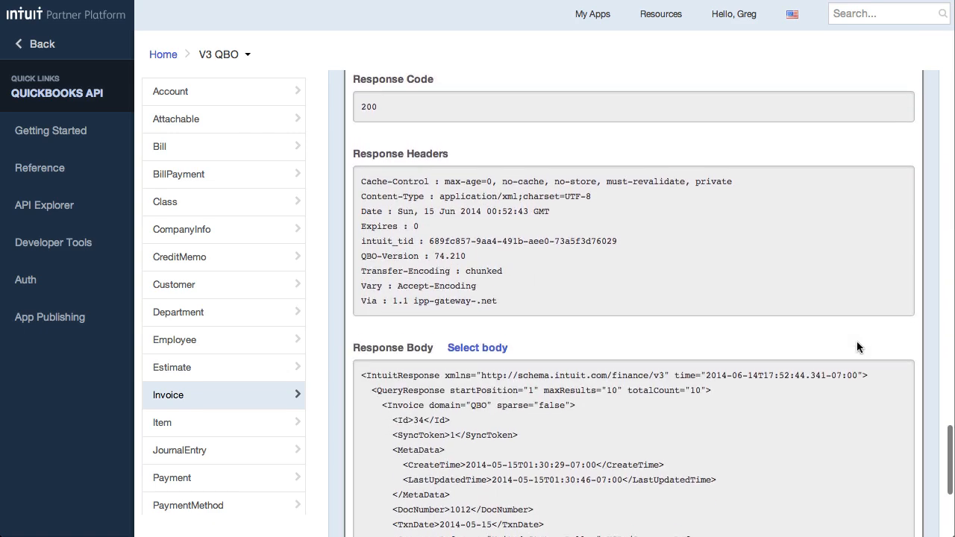
scroll(857, 342, "down", 4)
scroll(857, 340, "down", 2)
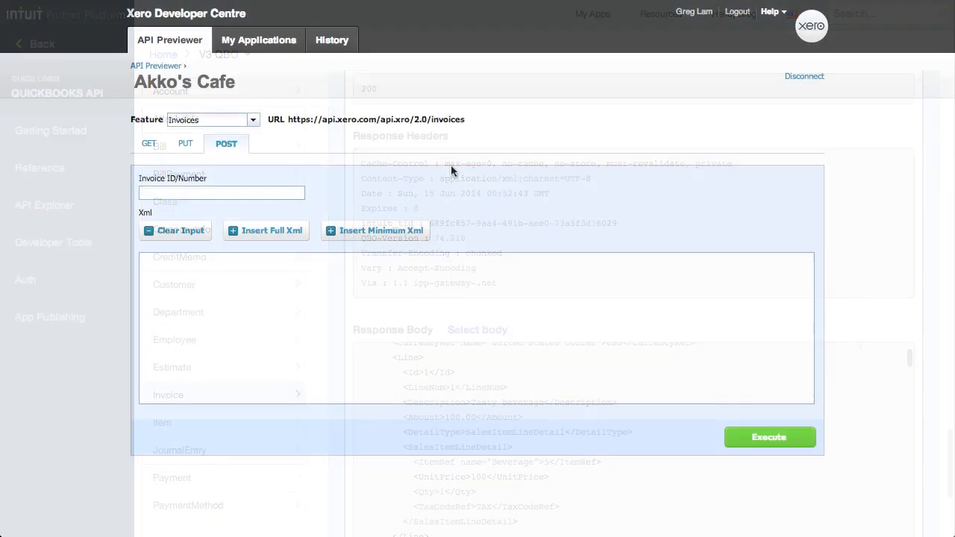
Step: Post the minimal sample invoice XML and get back the draft invoice response
left_click(394, 235)
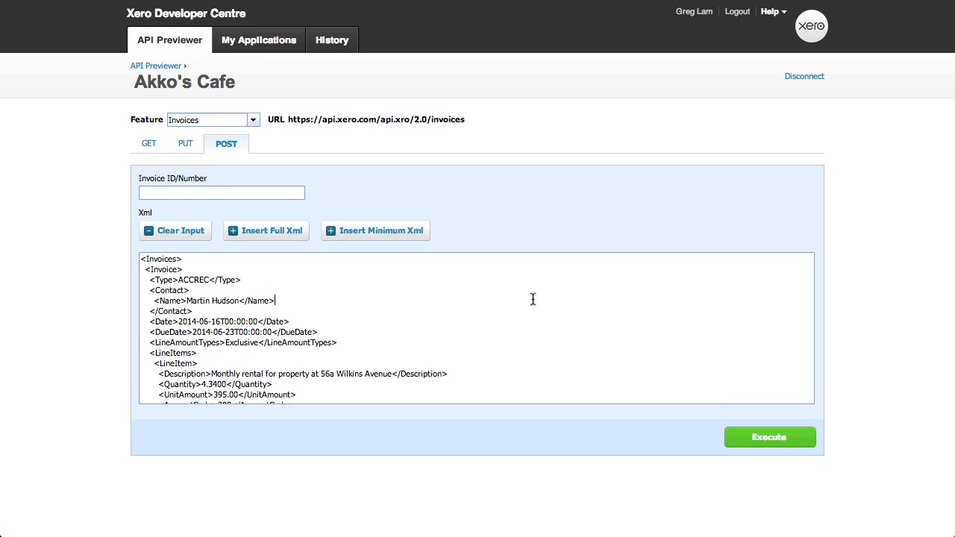
scroll(533, 299, "down", 3)
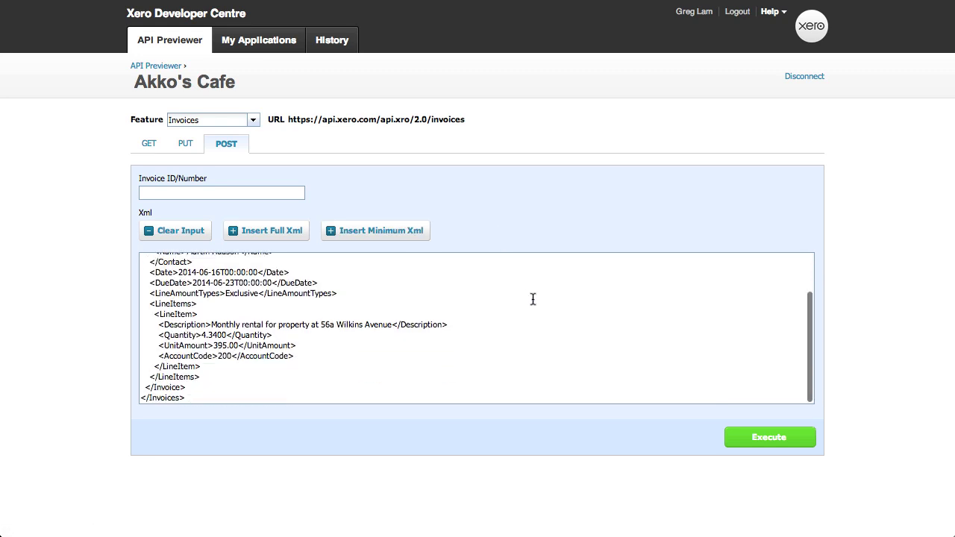
left_click(754, 437)
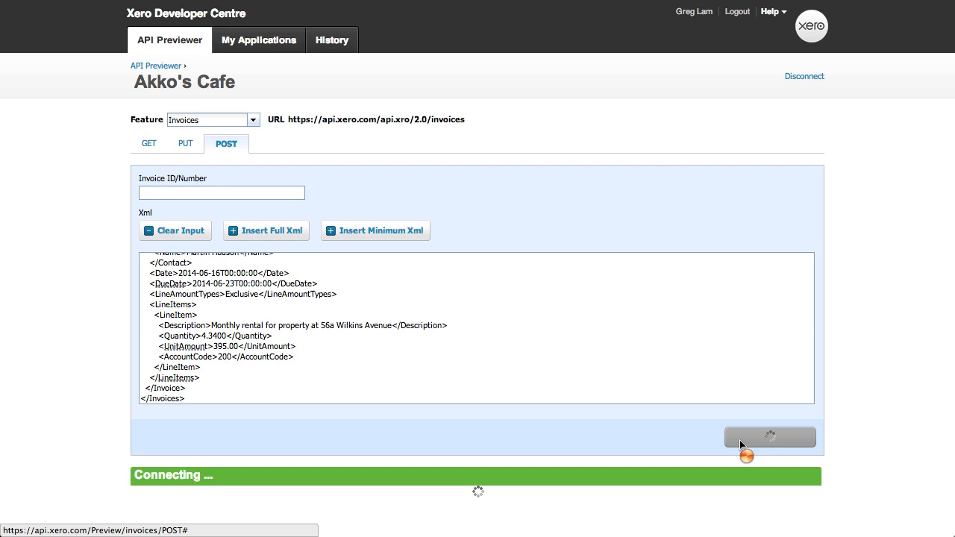
scroll(585, 391, "down", 3)
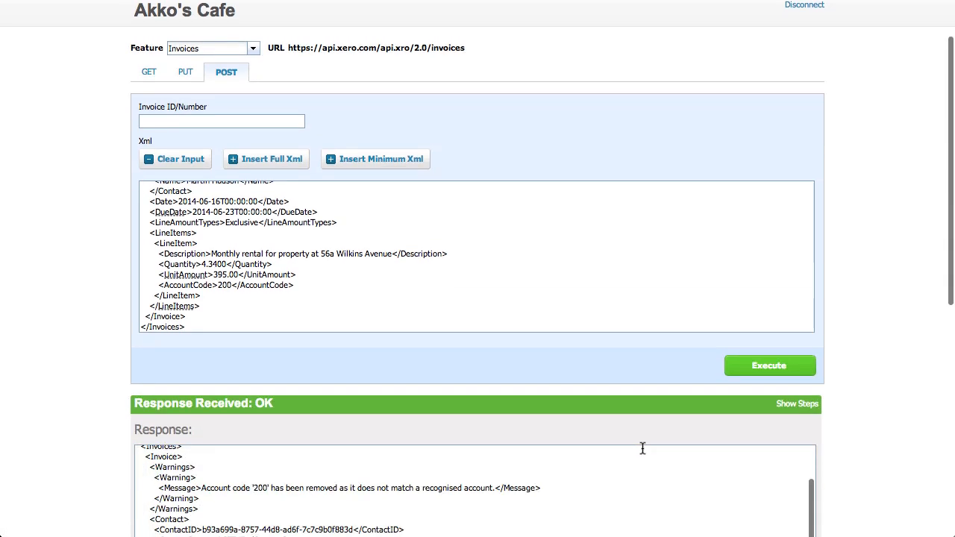
scroll(642, 448, "down", 5)
scroll(696, 445, "down", 5)
scroll(876, 449, "down", 5)
scroll(875, 449, "down", 4)
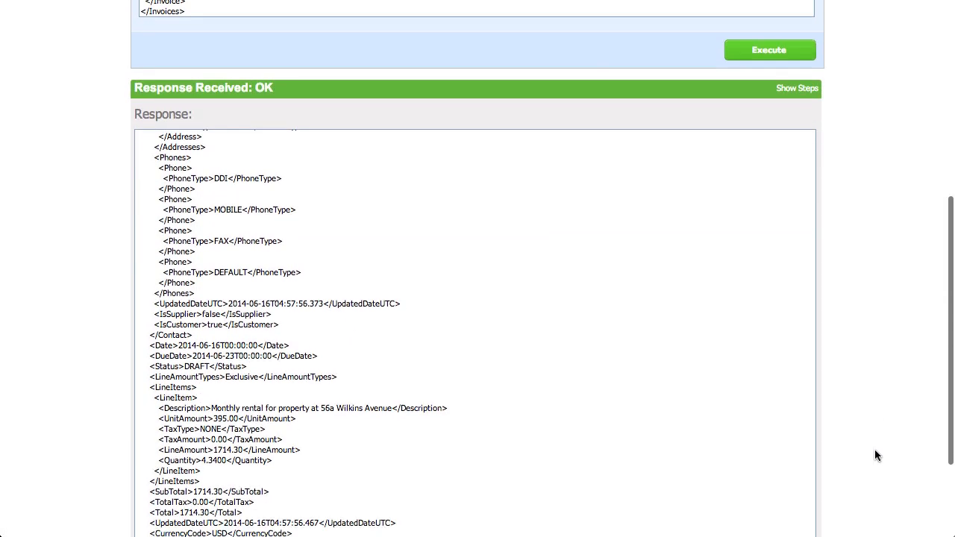
scroll(874, 449, "down", 2)
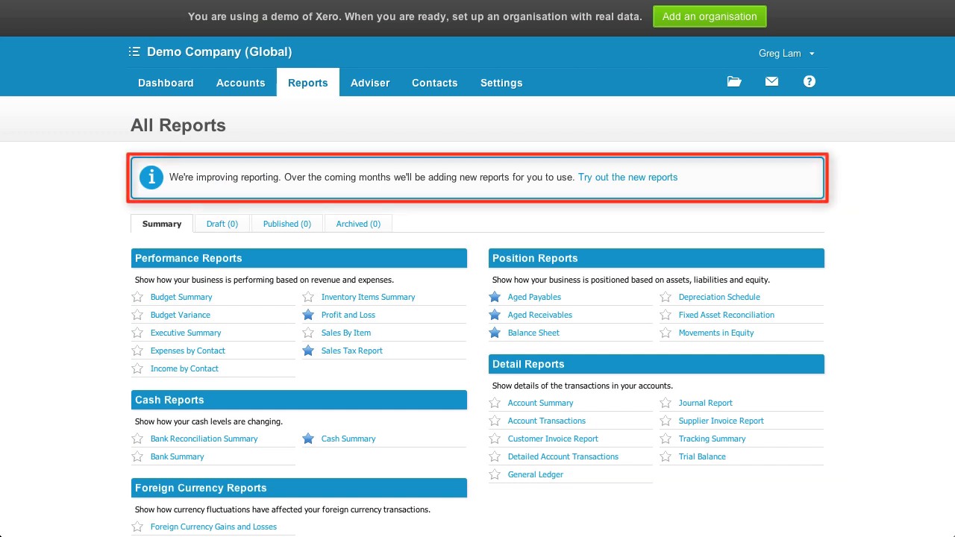
Step: Enter the new reports area and bring up the Aged Payables Detail report
left_click(667, 182)
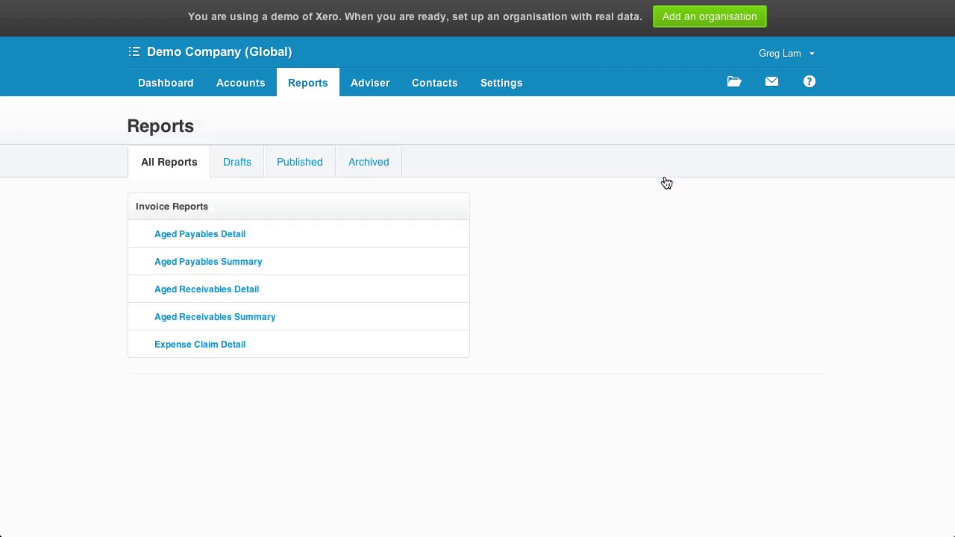
left_click(255, 245)
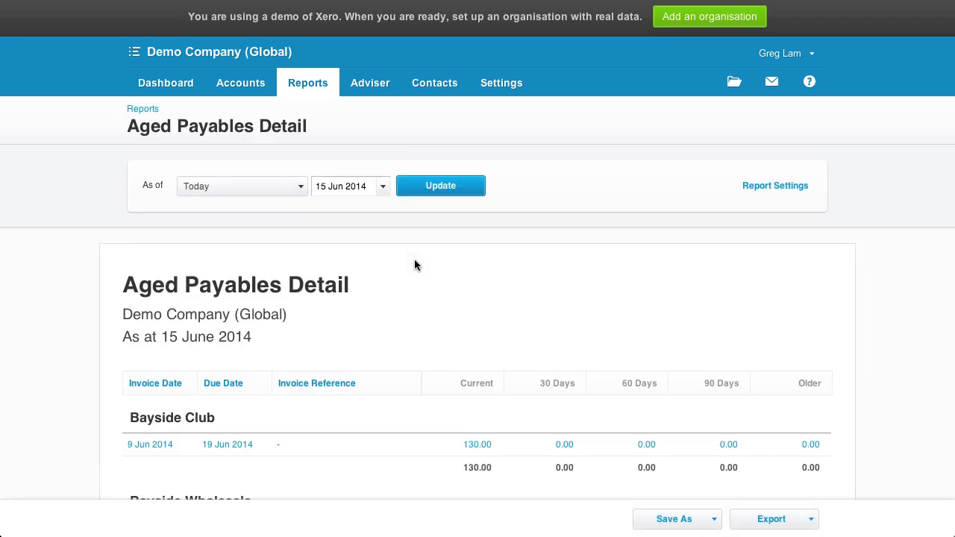
scroll(415, 259, "down", 4)
scroll(415, 259, "down", 4)
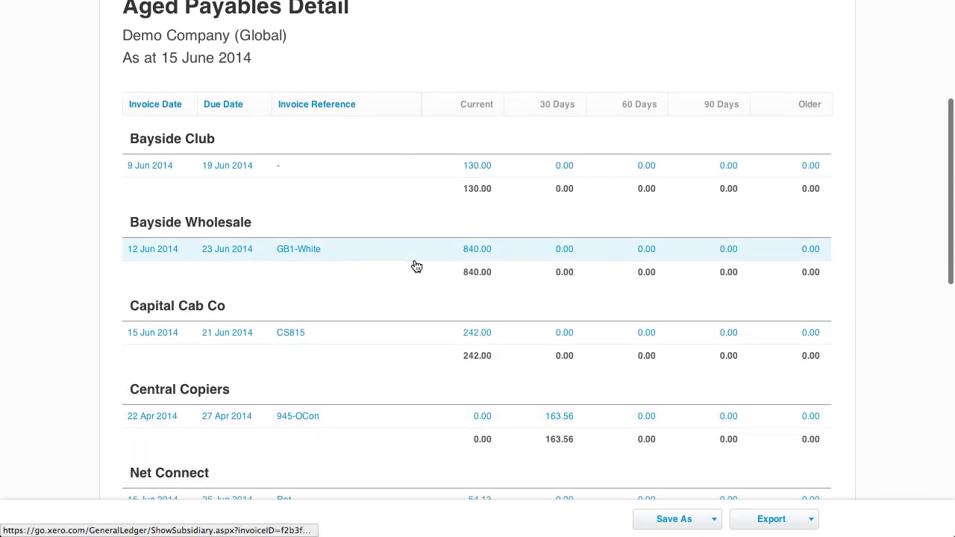
scroll(414, 259, "up", 4)
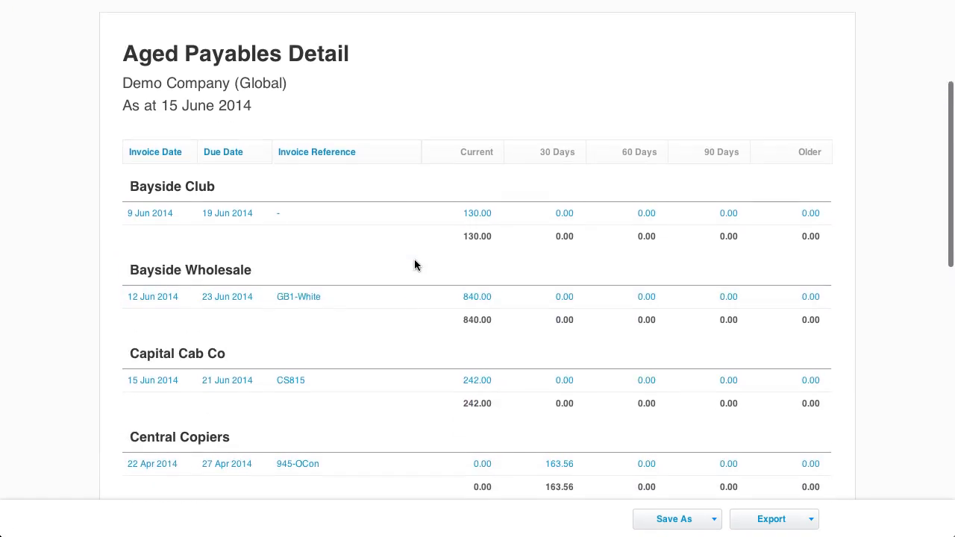
scroll(415, 259, "up", 4)
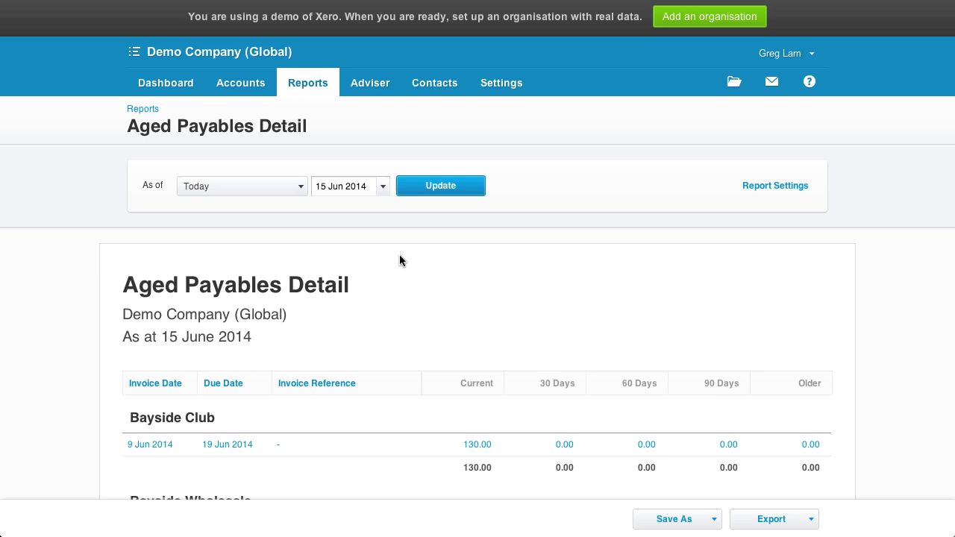
Step: Review the Aged Payables report settings and grouping choices, keeping grouping by Contact
left_click(776, 185)
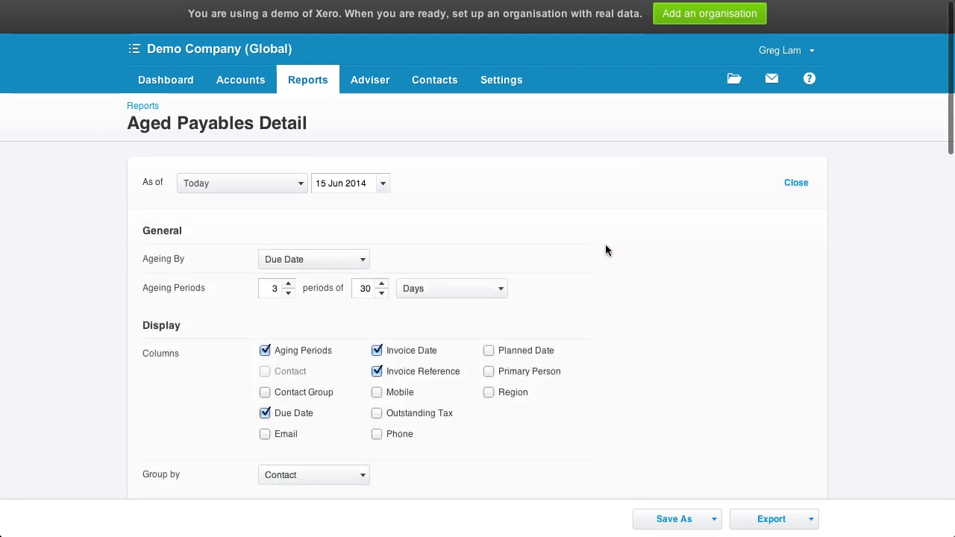
scroll(605, 244, "down", 2)
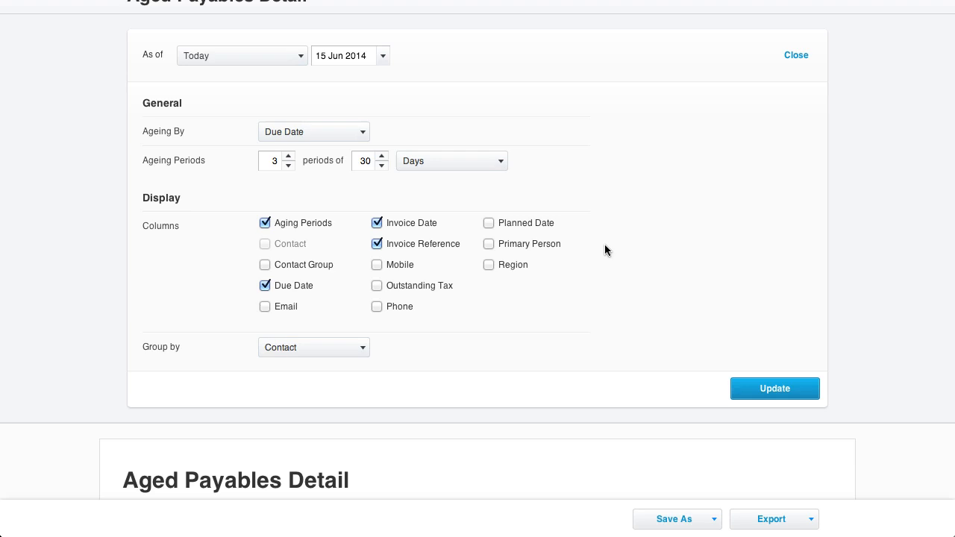
left_click(363, 347)
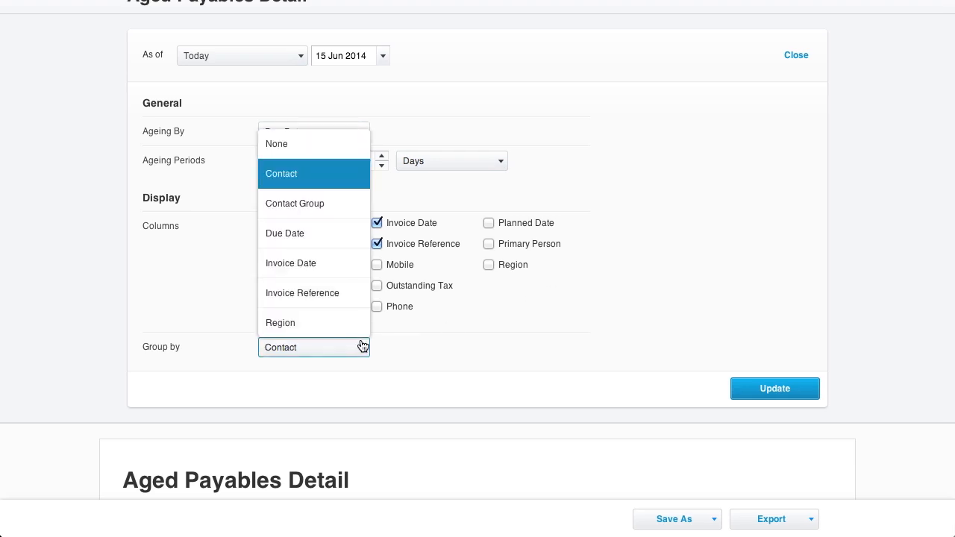
left_click(497, 324)
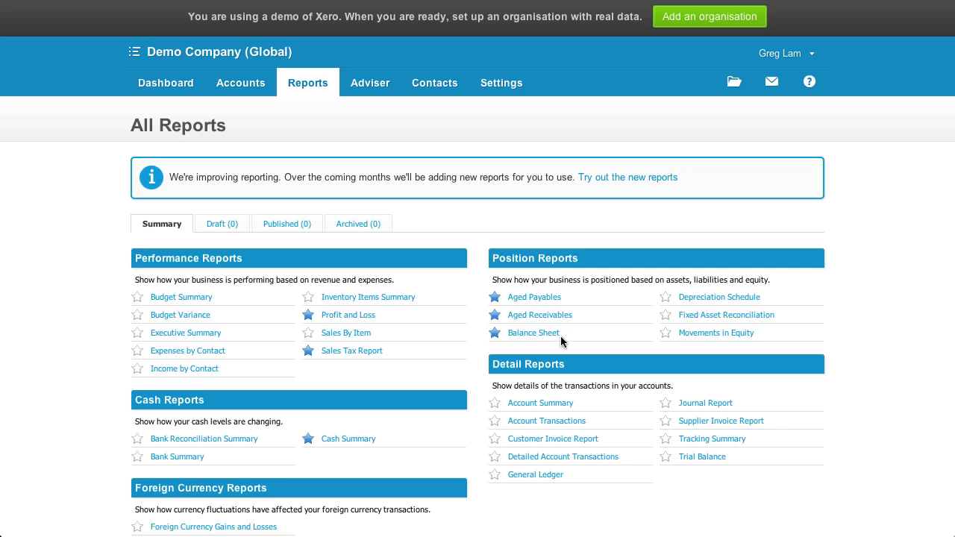
Step: Bring up the Profit & Loss report with its date range and extra options revealed
left_click(345, 317)
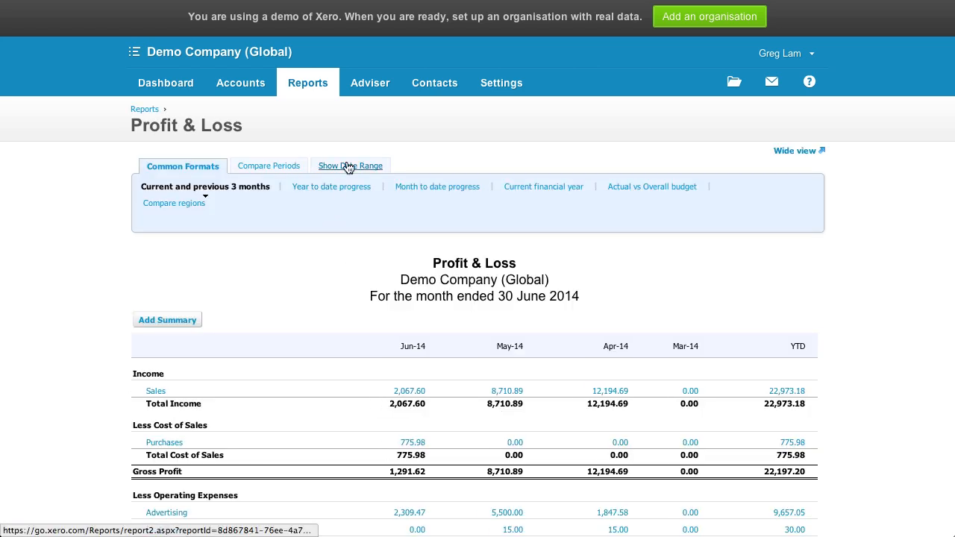
left_click(348, 167)
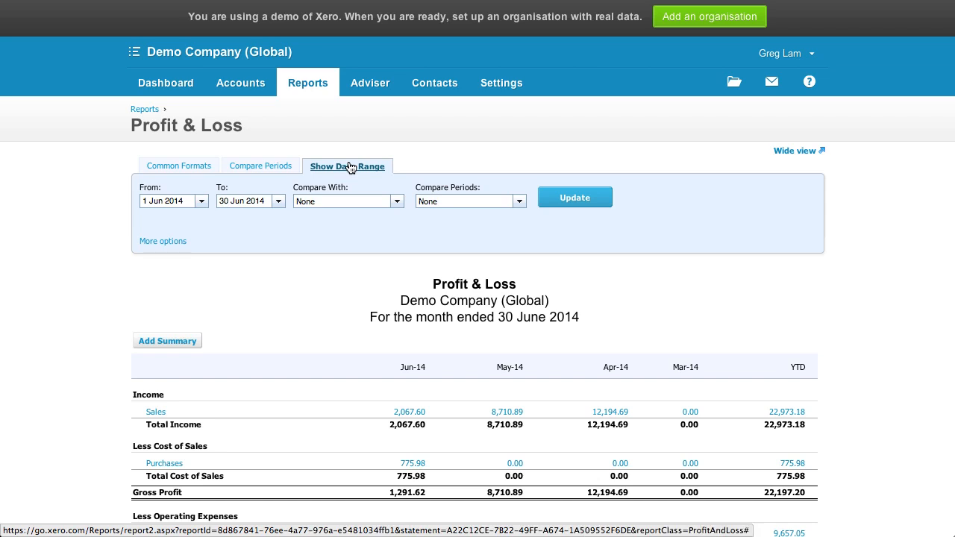
left_click(163, 241)
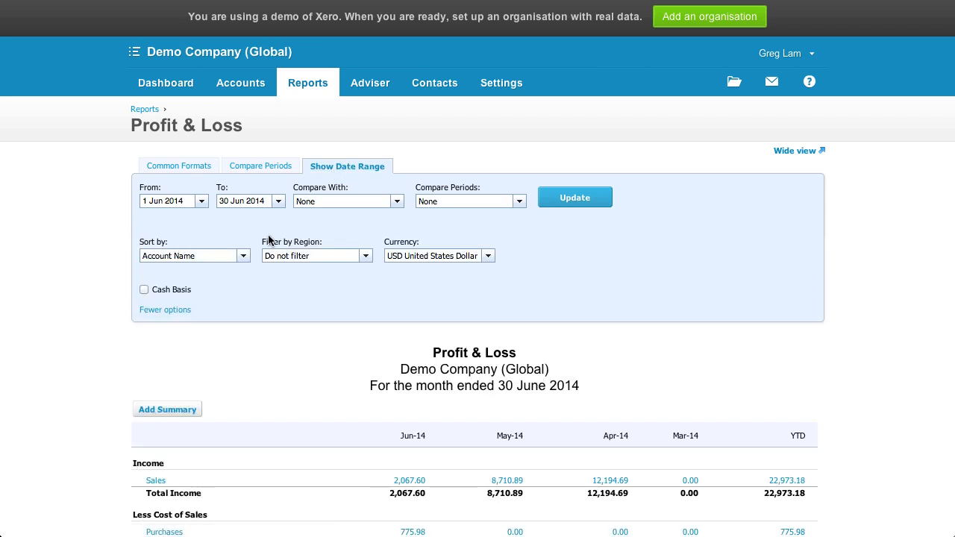
Step: Inspect the period comparison, account sorting and region filter choices, leaving them unchanged
left_click(396, 201)
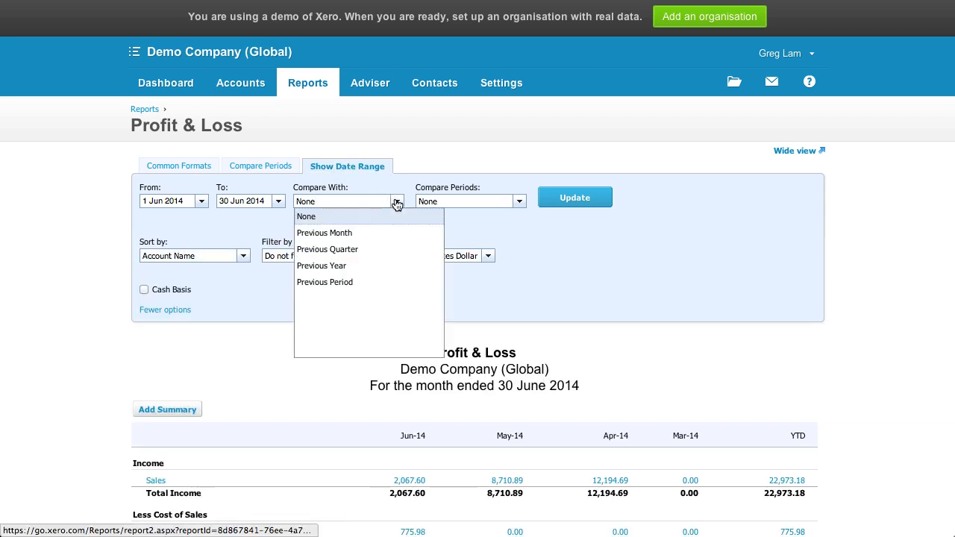
left_click(520, 202)
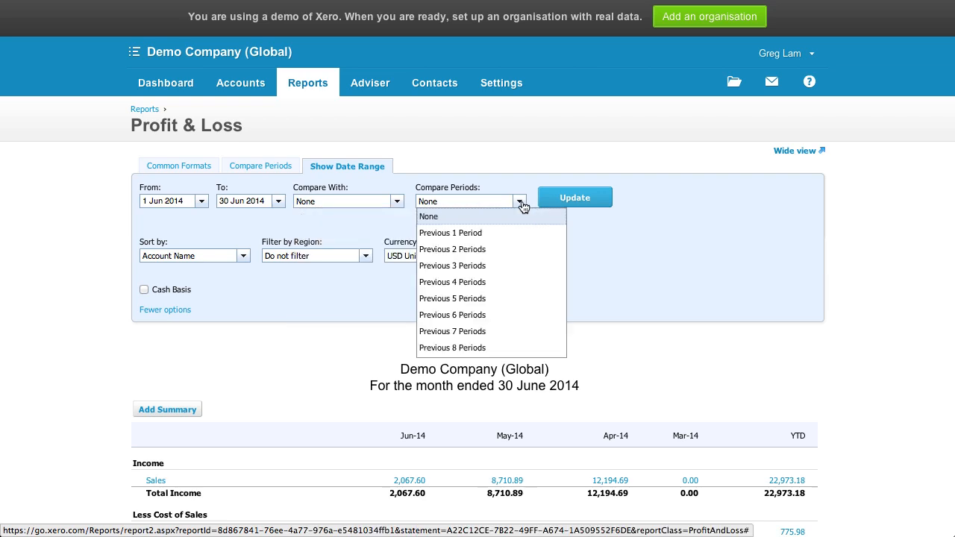
left_click(355, 229)
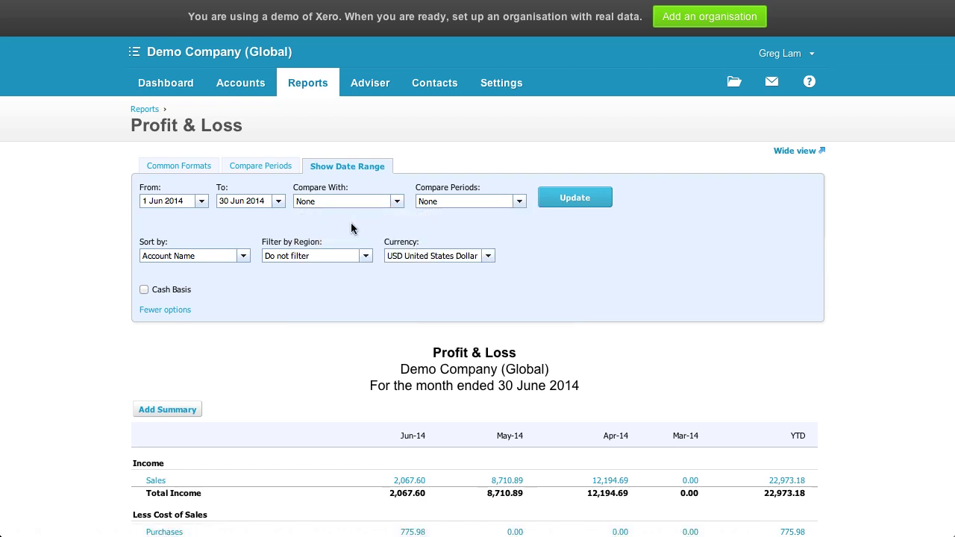
left_click(247, 256)
left_click(351, 269)
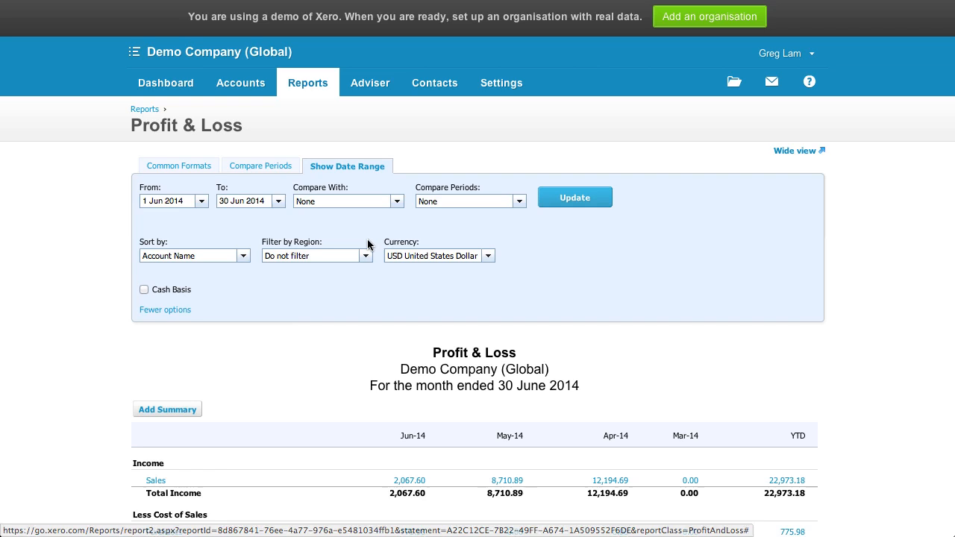
left_click(365, 257)
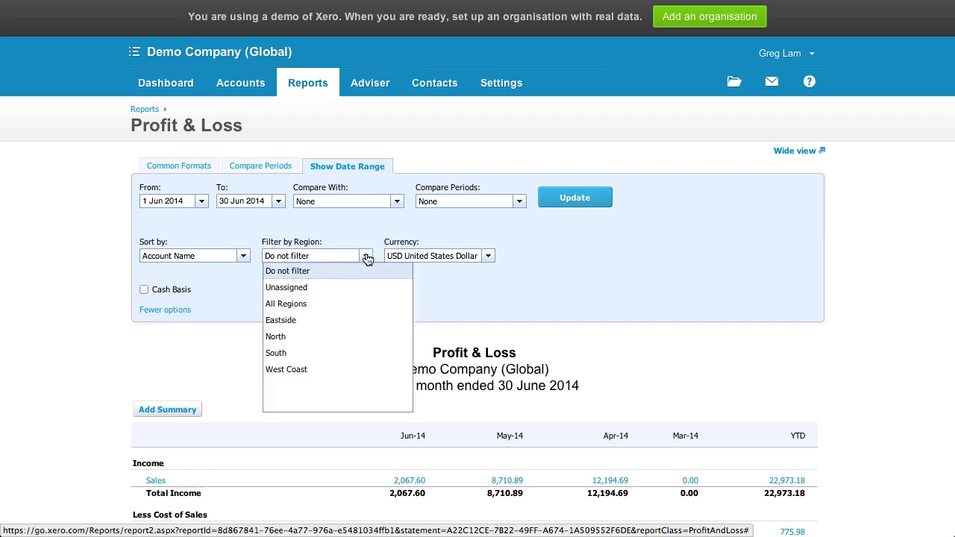
left_click(375, 231)
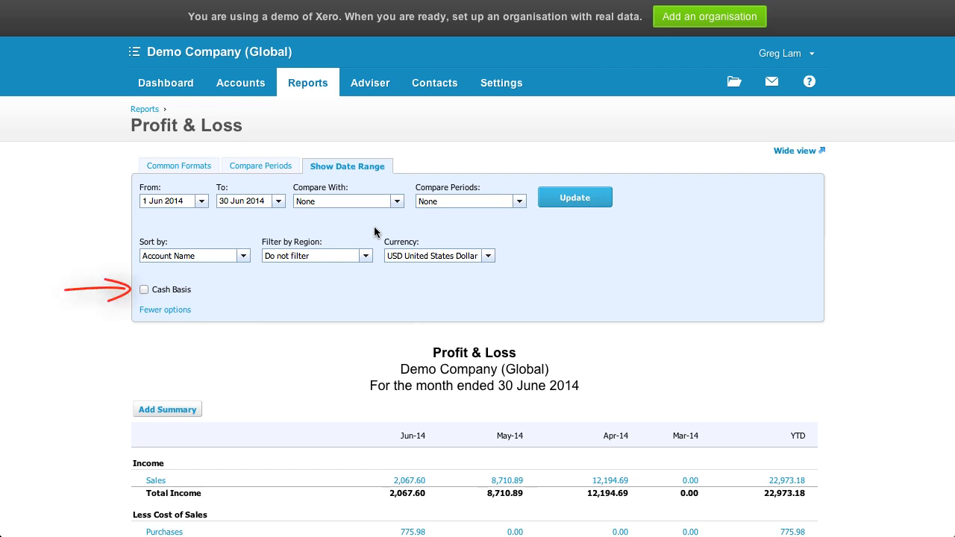
scroll(371, 265, "down", 4)
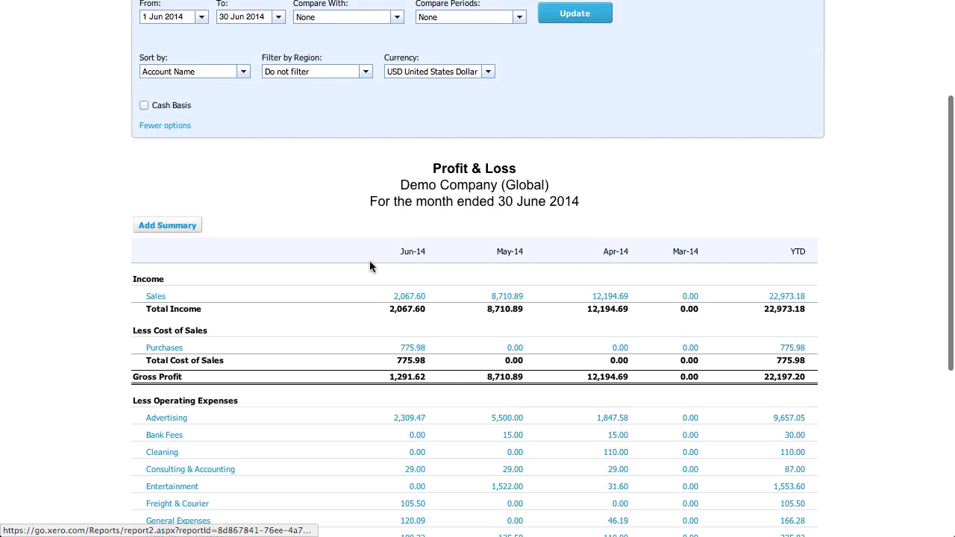
scroll(371, 265, "down", 2)
Step: Drill from June's sales total into the City Limousines invoice INV-0024
left_click(409, 237)
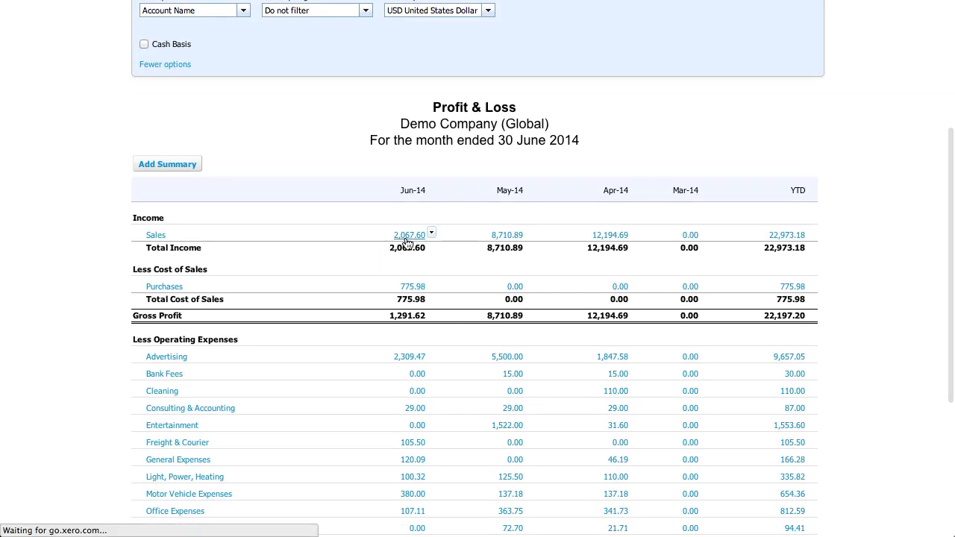
scroll(407, 243, "down", 4)
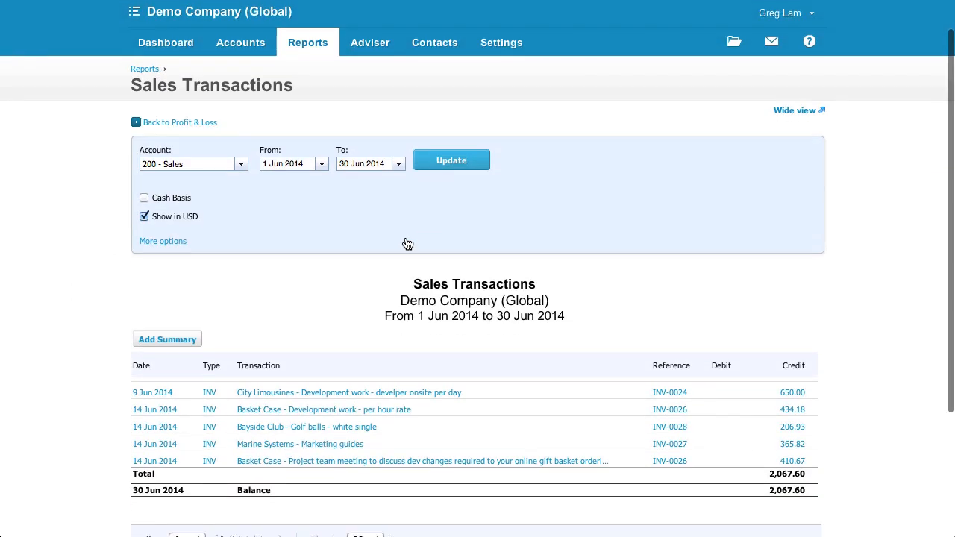
left_click(438, 303)
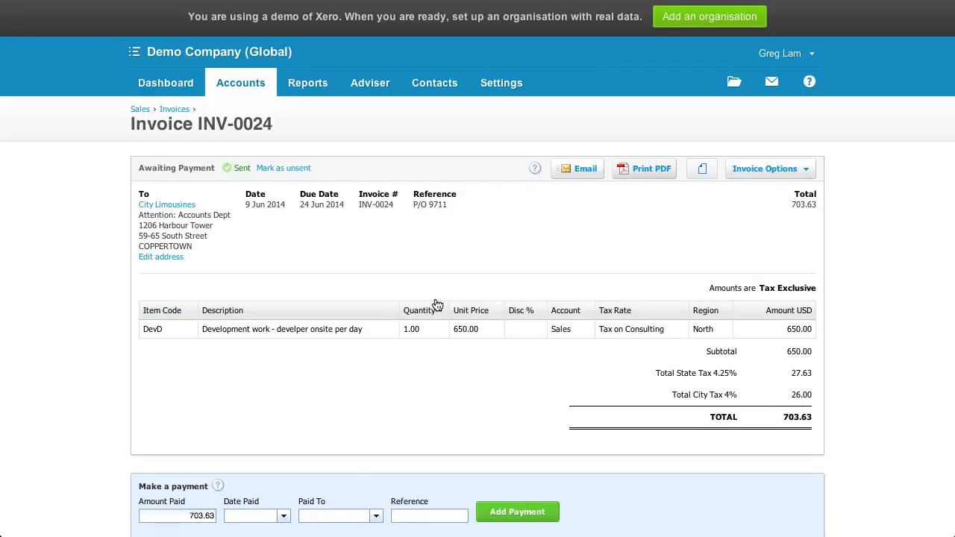
left_click(307, 83)
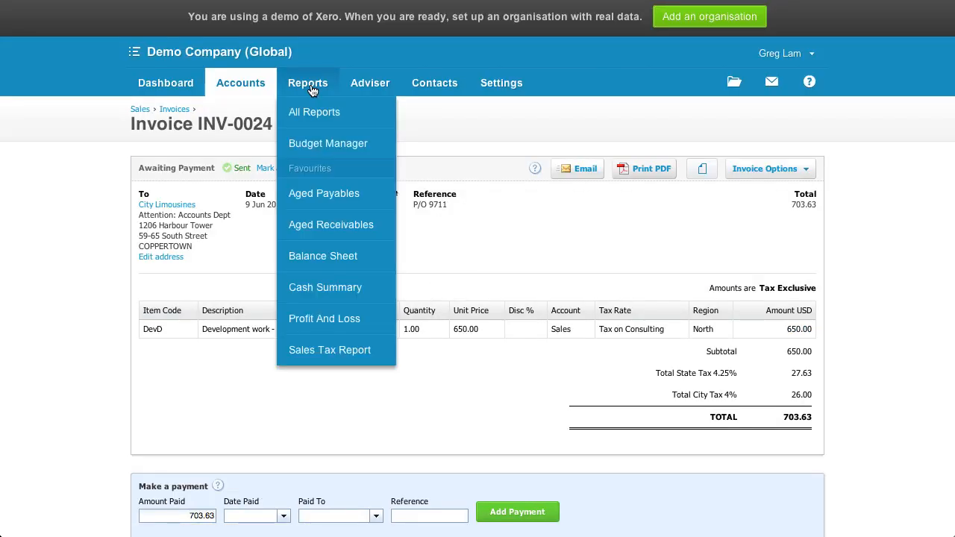
Step: Bring up the Sales Tax Report for 1 March to 31 May 2014
left_click(329, 349)
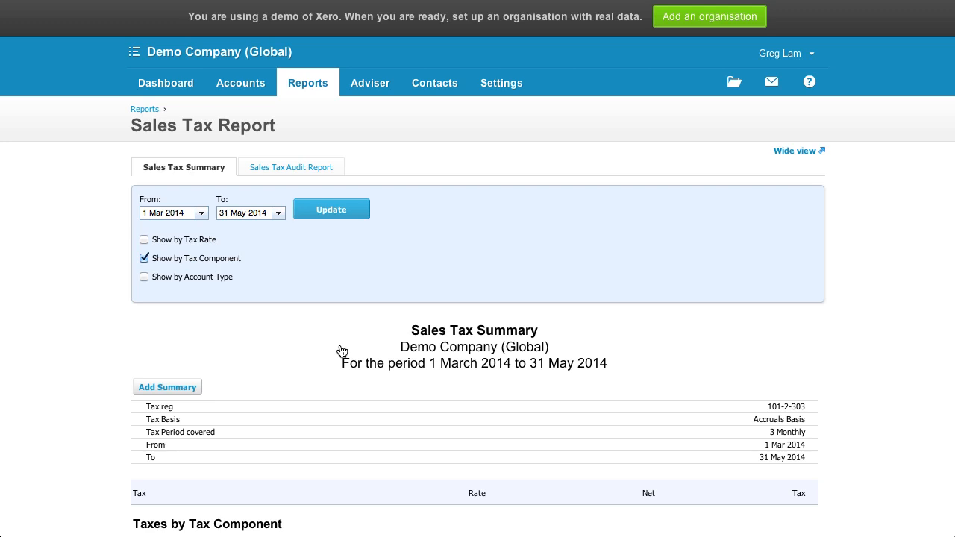
scroll(924, 260, "down", 5)
scroll(925, 260, "down", 3)
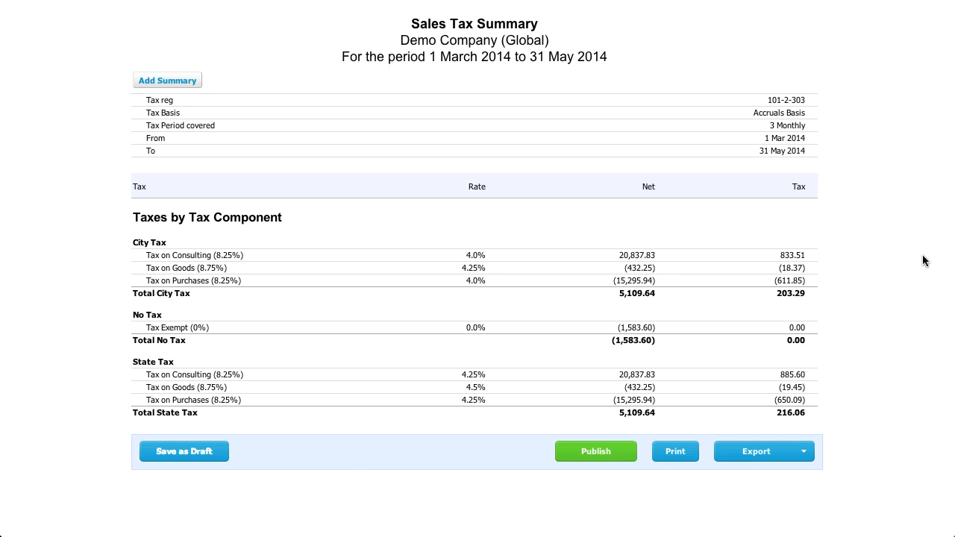
scroll(925, 261, "up", 8)
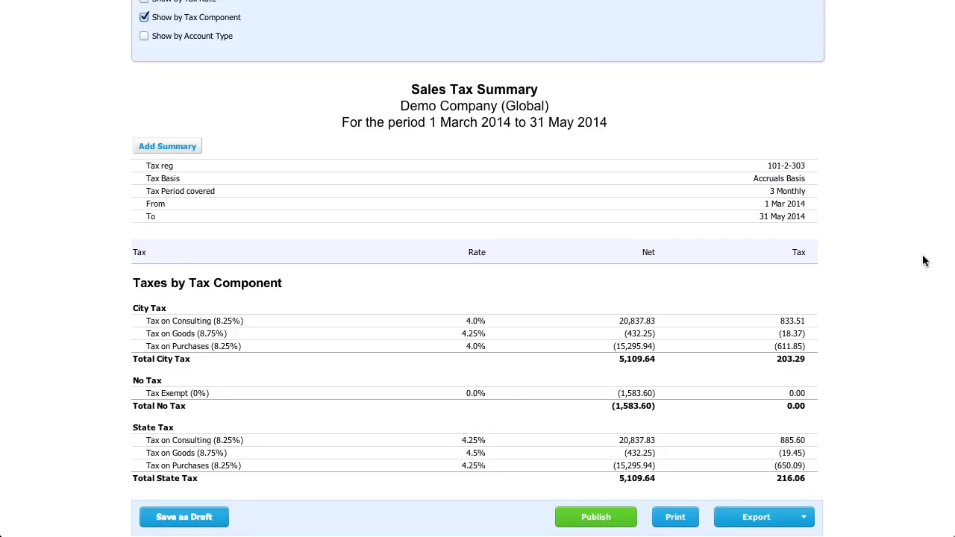
scroll(925, 260, "up", 5)
Step: Look at the customer contacts list and start adding a new contact
left_click(446, 84)
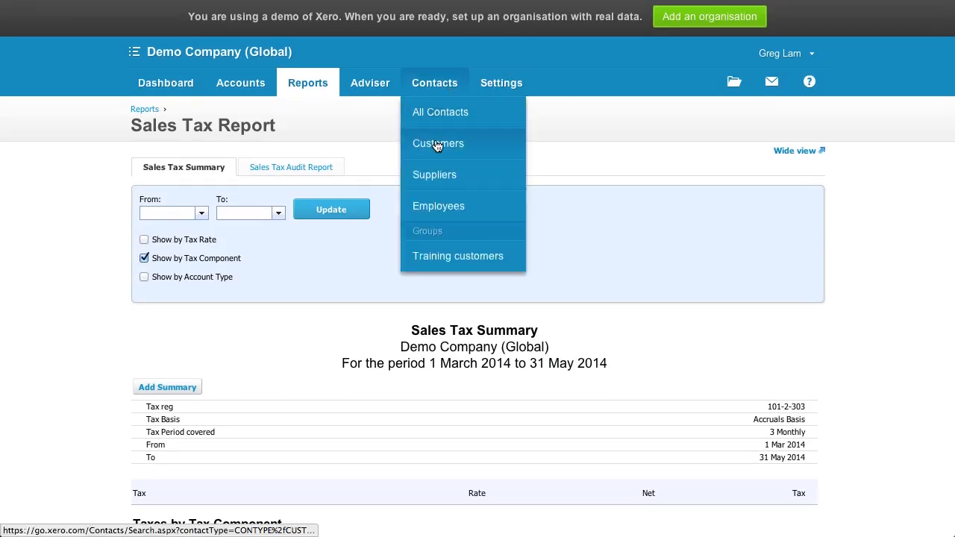
left_click(455, 144)
left_click(169, 188)
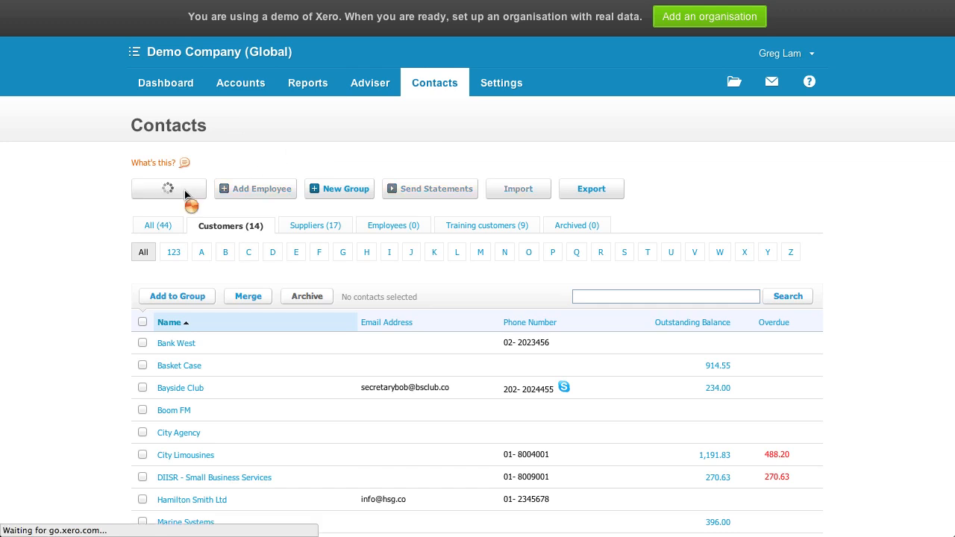
scroll(545, 221, "down", 1)
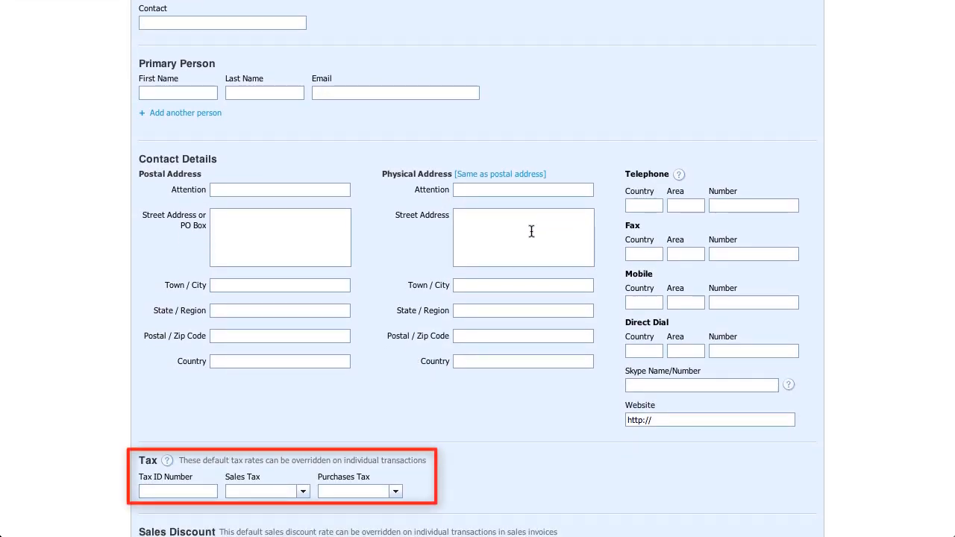
scroll(531, 229, "up", 5)
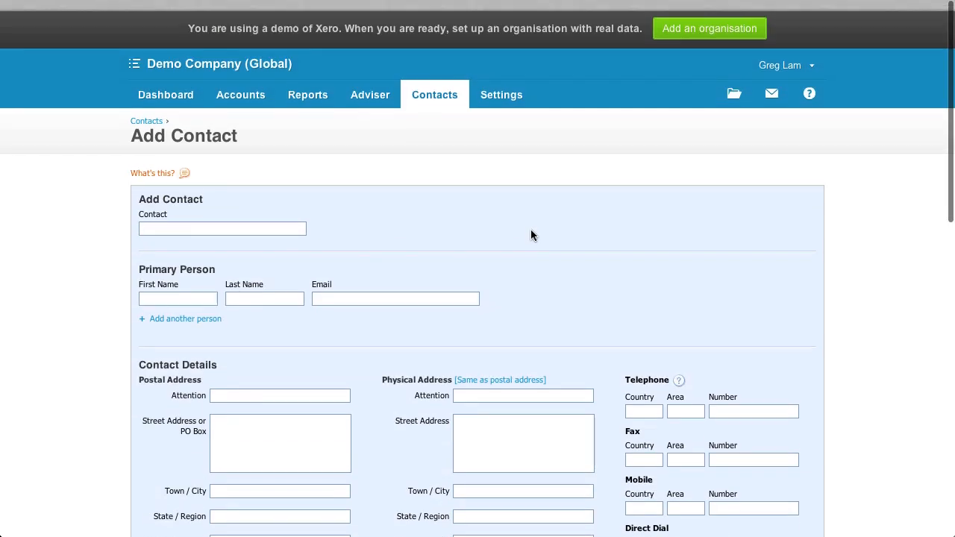
Step: Review the Sales account's default tax choices in the Chart of Accounts without saving changes
left_click(501, 83)
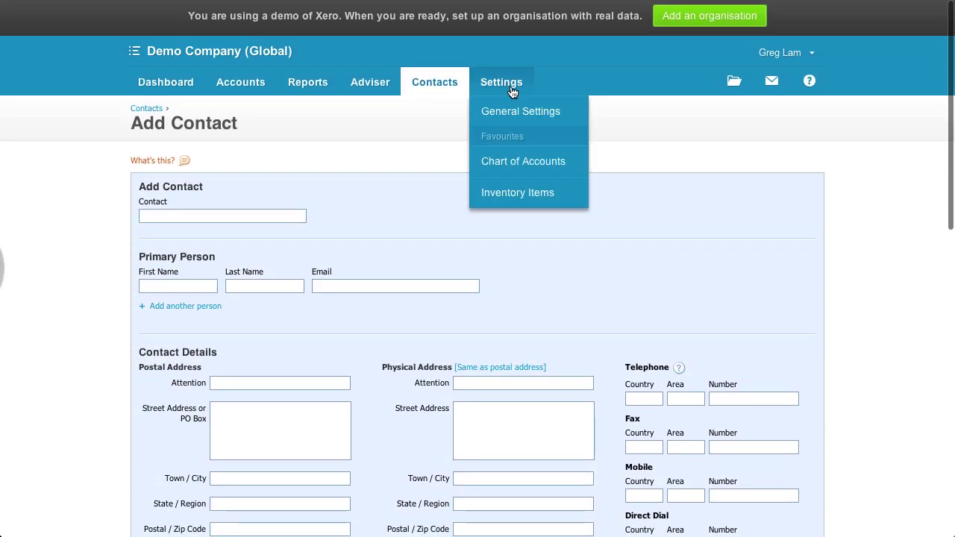
left_click(519, 160)
left_click(224, 380)
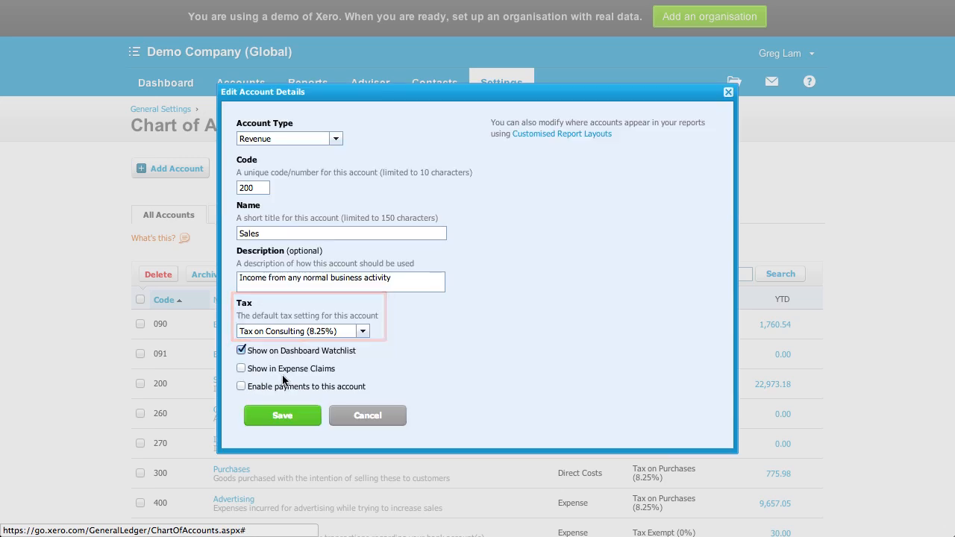
left_click(363, 331)
left_click(363, 332)
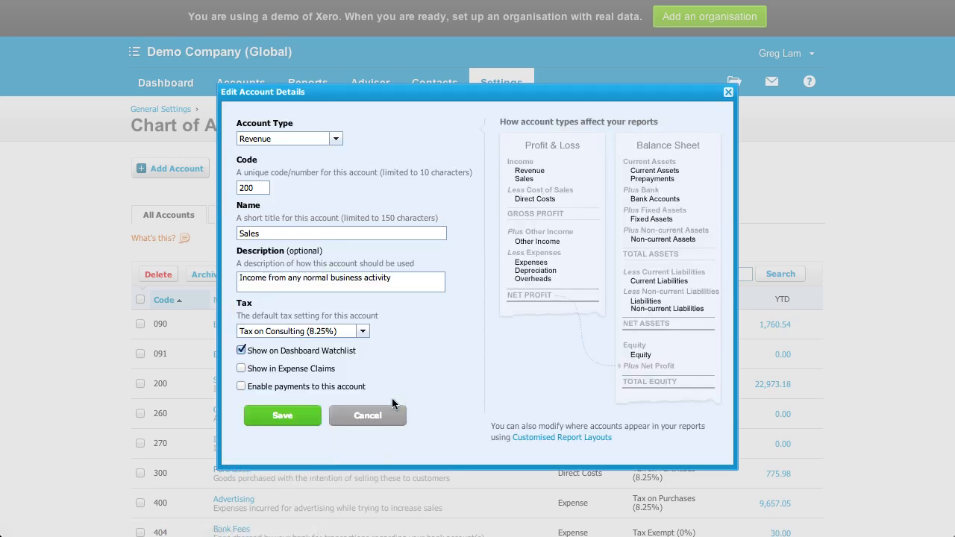
left_click(368, 416)
left_click(502, 83)
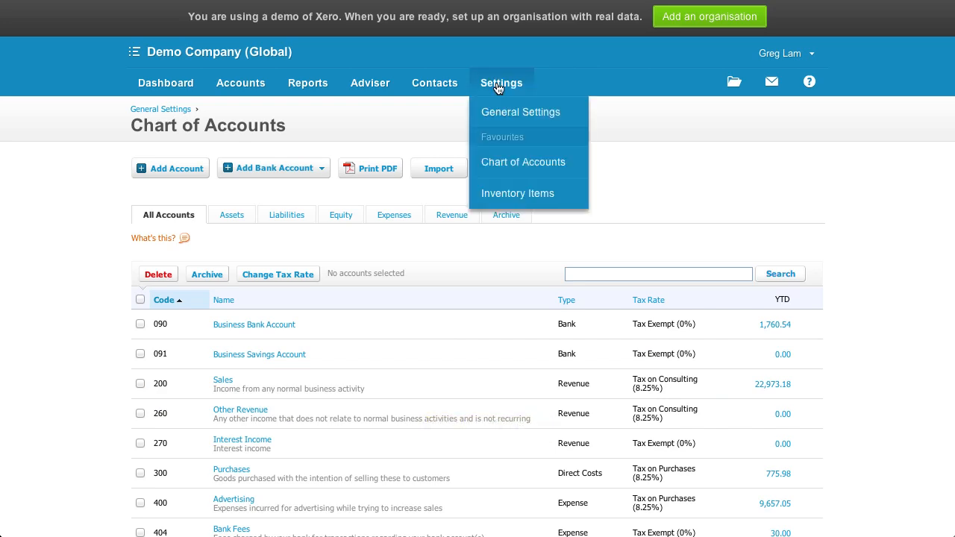
Step: Start a new inventory item and review its Purchases and Sales tax rate dropdown choices
left_click(518, 193)
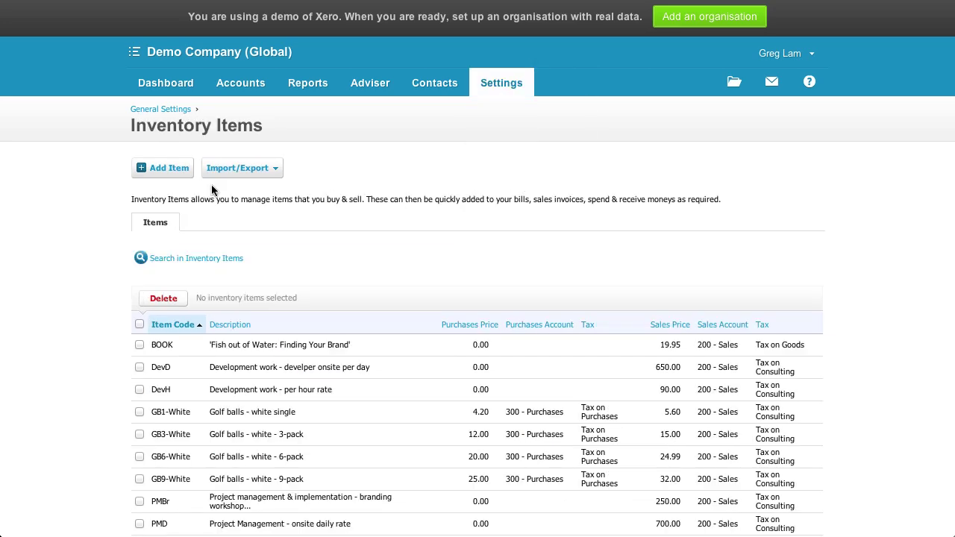
left_click(169, 168)
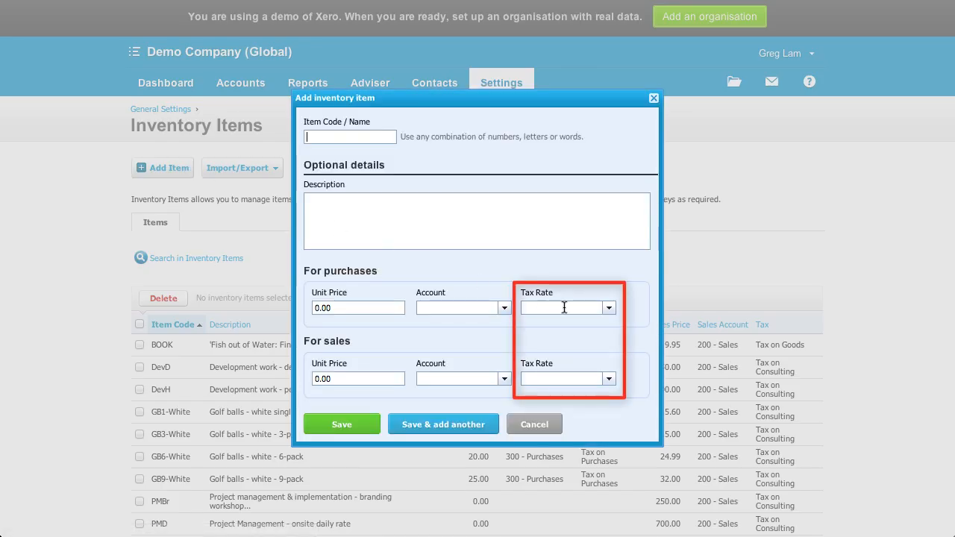
left_click(608, 308)
left_click(609, 379)
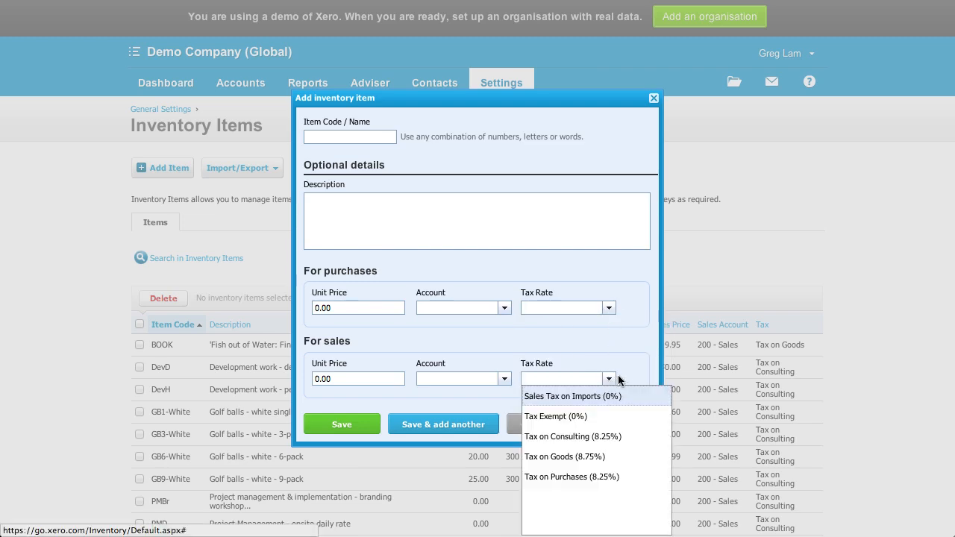
left_click(632, 365)
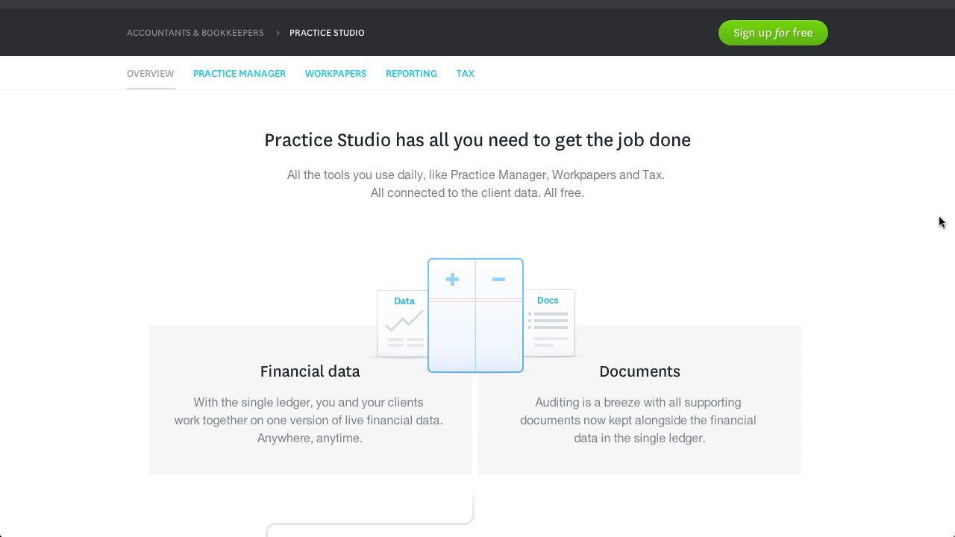
scroll(941, 222, "down", 5)
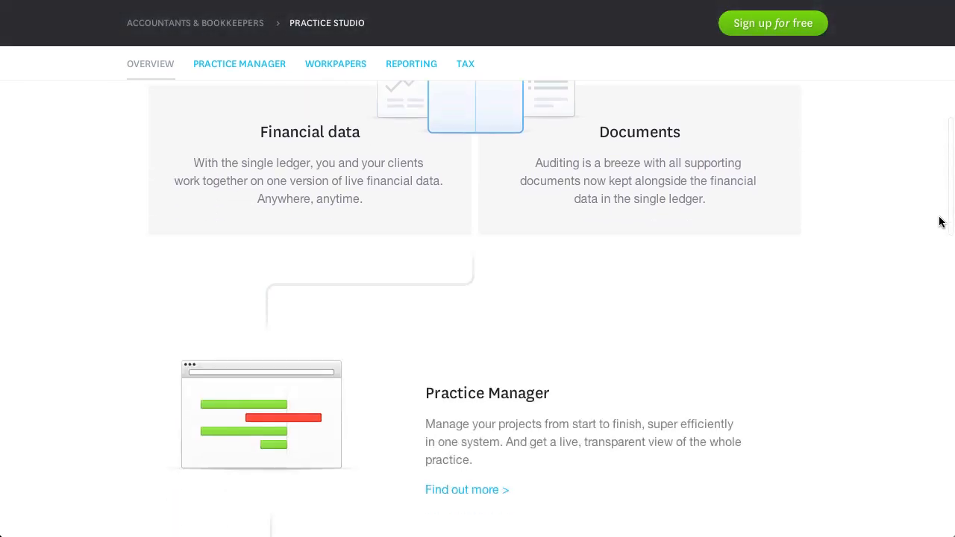
scroll(941, 222, "down", 3)
scroll(942, 222, "down", 2)
scroll(941, 222, "down", 1)
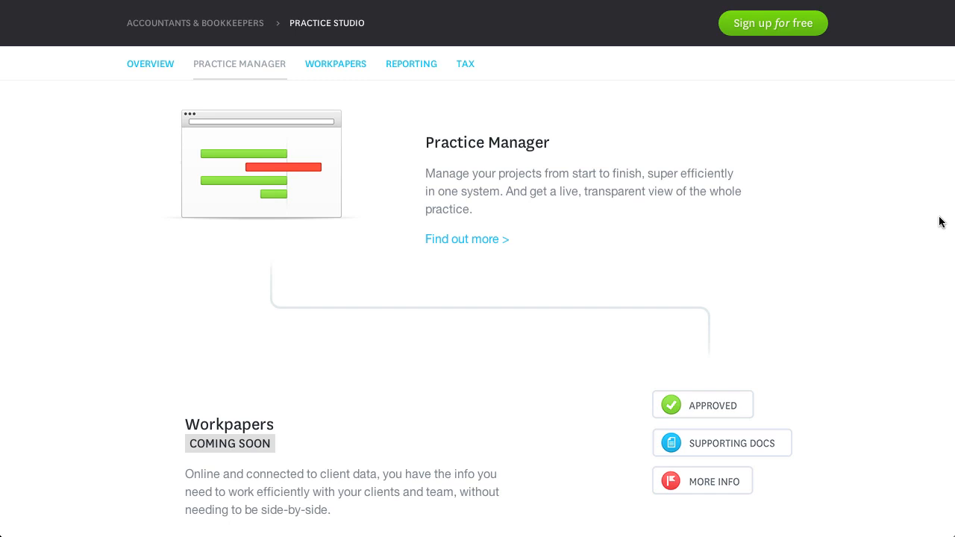
scroll(942, 222, "down", 12)
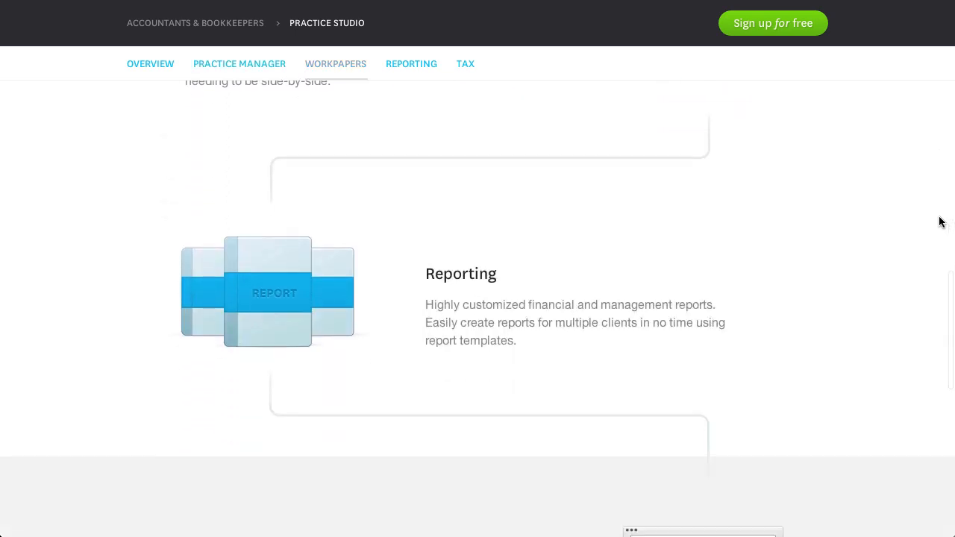
scroll(941, 221, "up", 3)
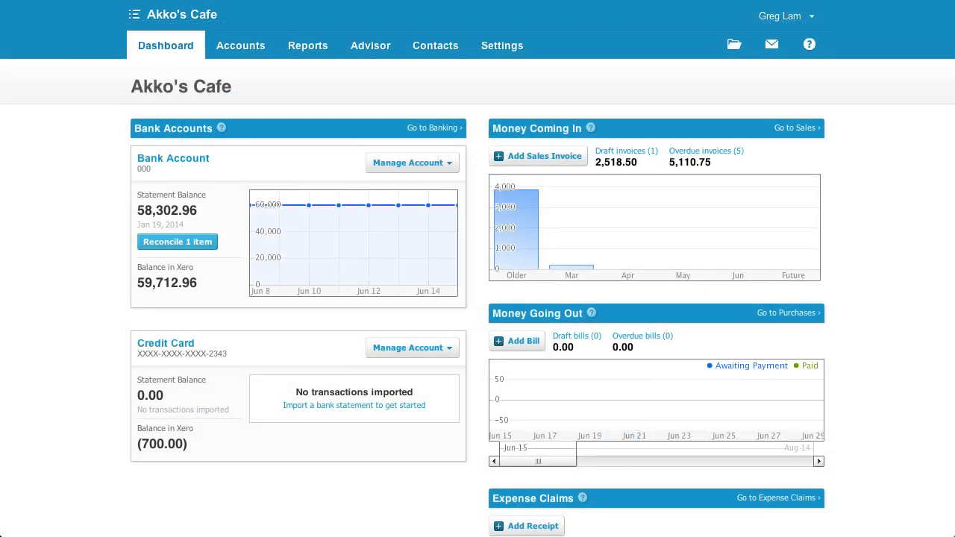
Step: Upload the sony receipt 34.04 PDF into the Files inbox and preview it
left_click(734, 45)
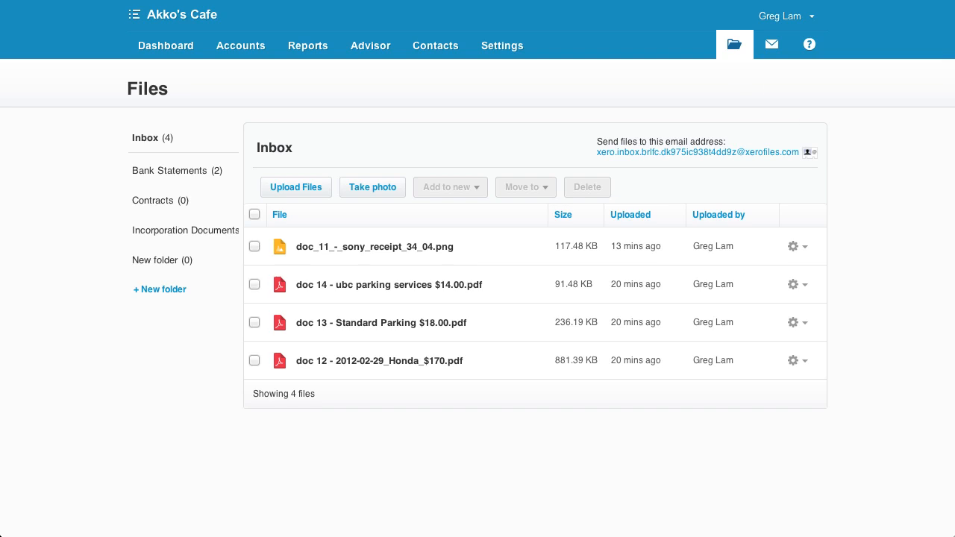
left_click_drag(895, 329, 657, 332)
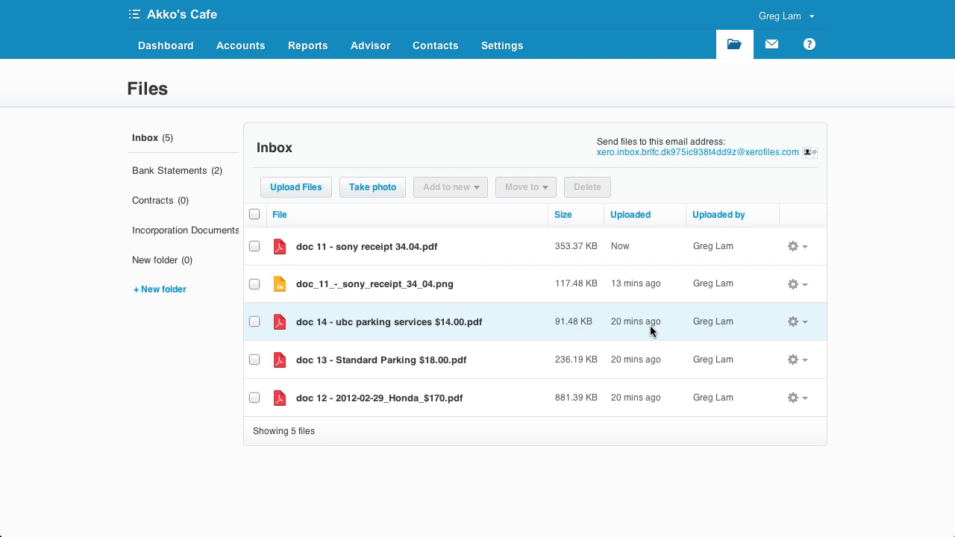
left_click(437, 247)
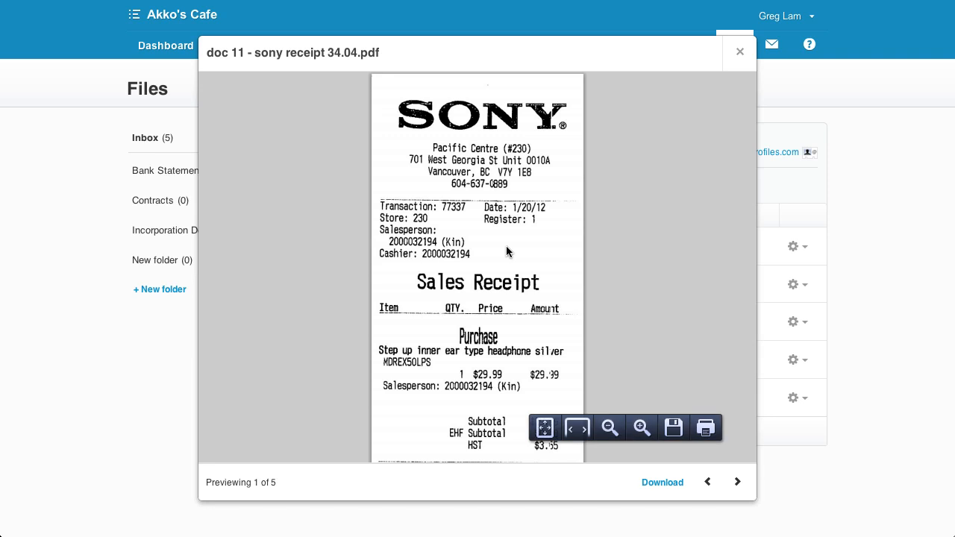
Step: Step to the next file, zoom in three levels on the receipt and resize the preview
left_click(738, 482)
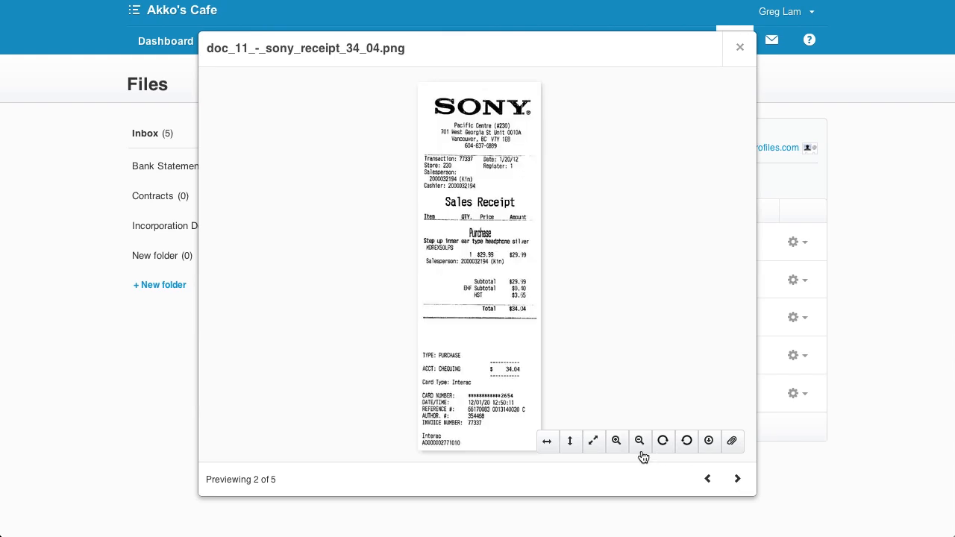
left_click(617, 441)
left_click(616, 441)
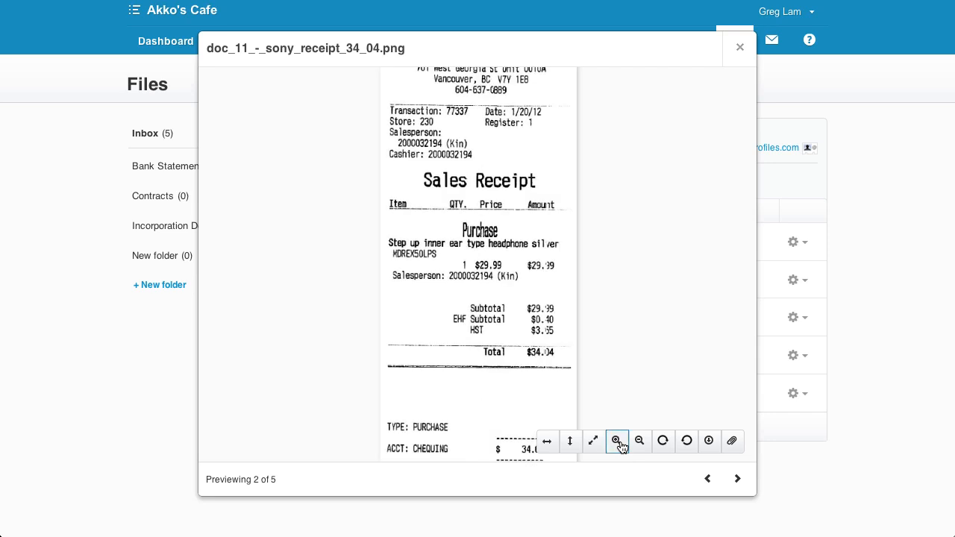
left_click(616, 441)
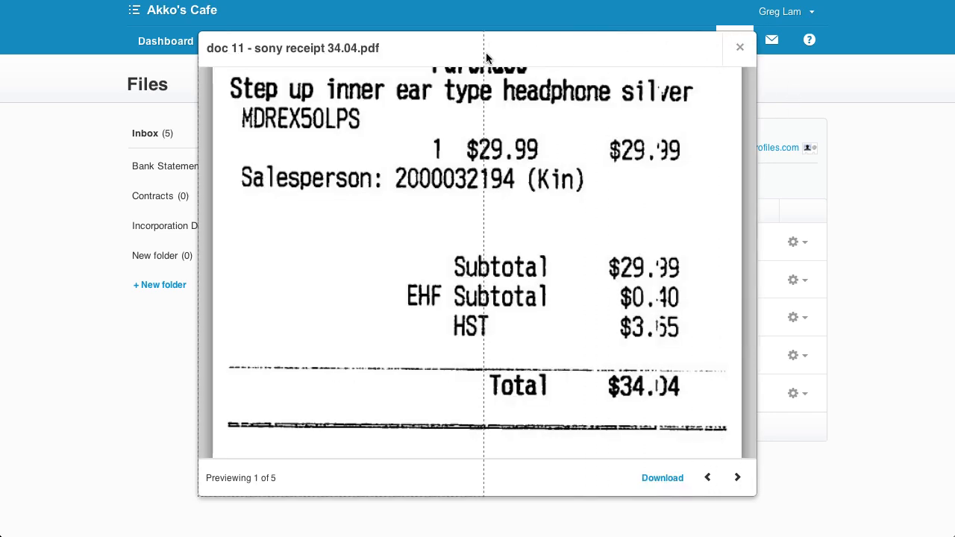
left_click_drag(486, 52, 481, 53)
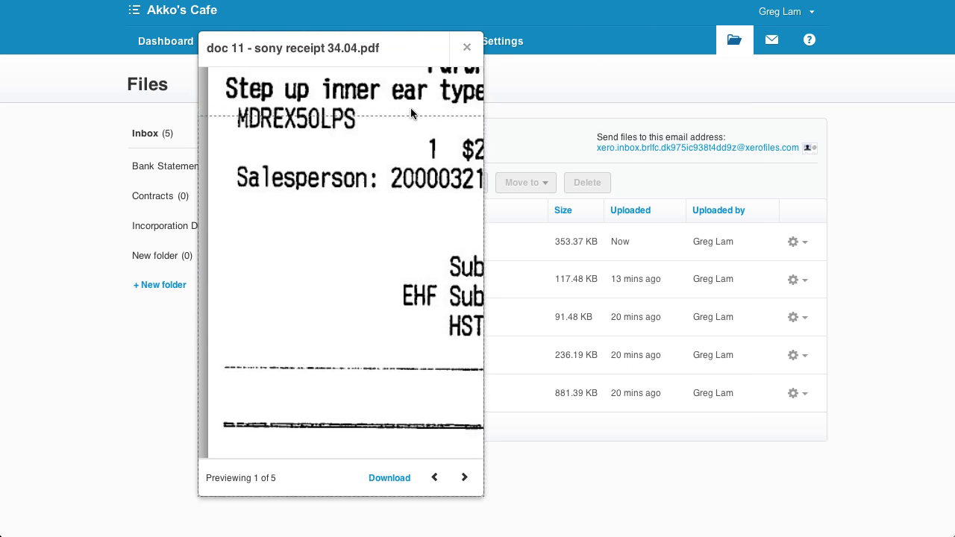
mouse_move(415, 33)
left_mouse_down()
mouse_move(398, 345)
mouse_move(854, 342)
mouse_move(834, 357)
left_mouse_up()
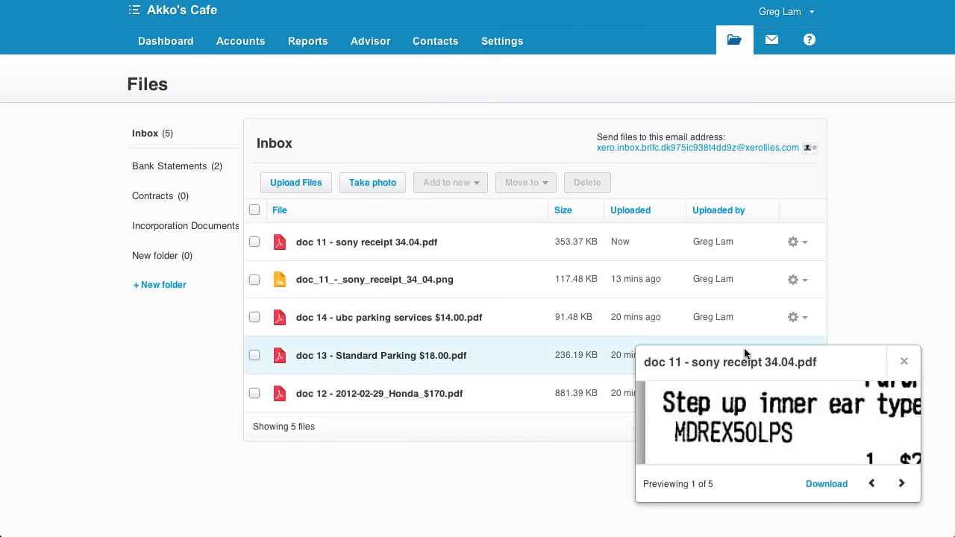
left_click_drag(639, 349, 327, 3)
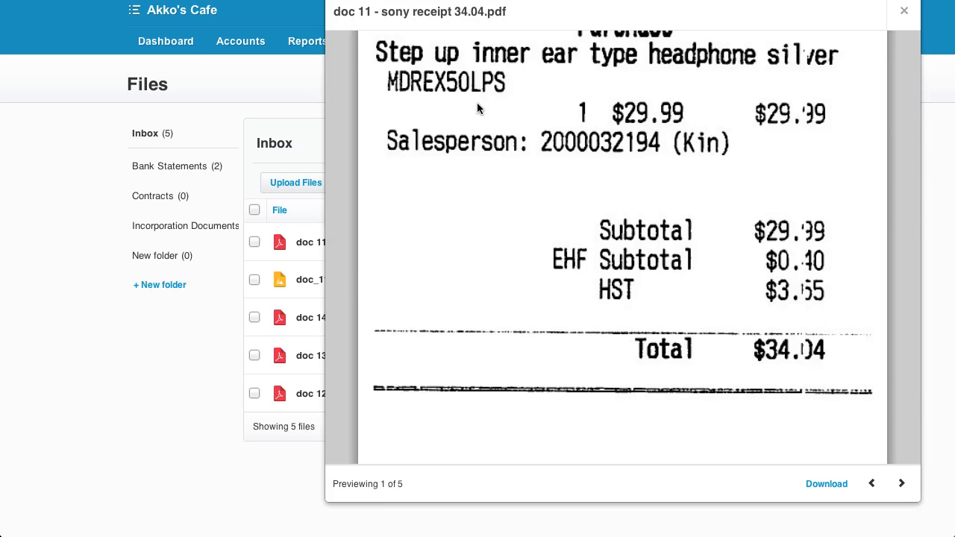
scroll(708, 248, "up", 3)
scroll(708, 248, "up", 3)
scroll(708, 248, "down", 3)
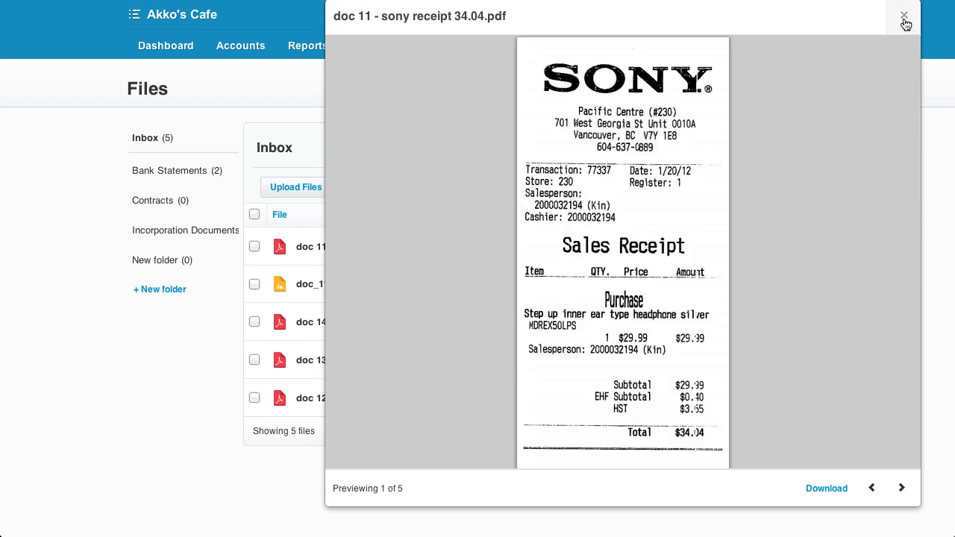
Step: Close the preview, select doc 11 and review the Add to new transaction choices
left_click(904, 11)
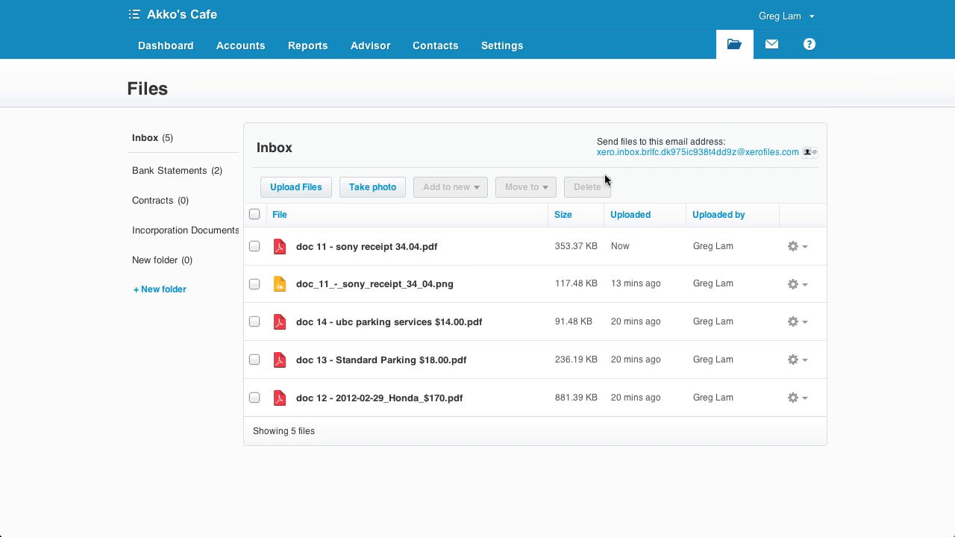
left_click(255, 247)
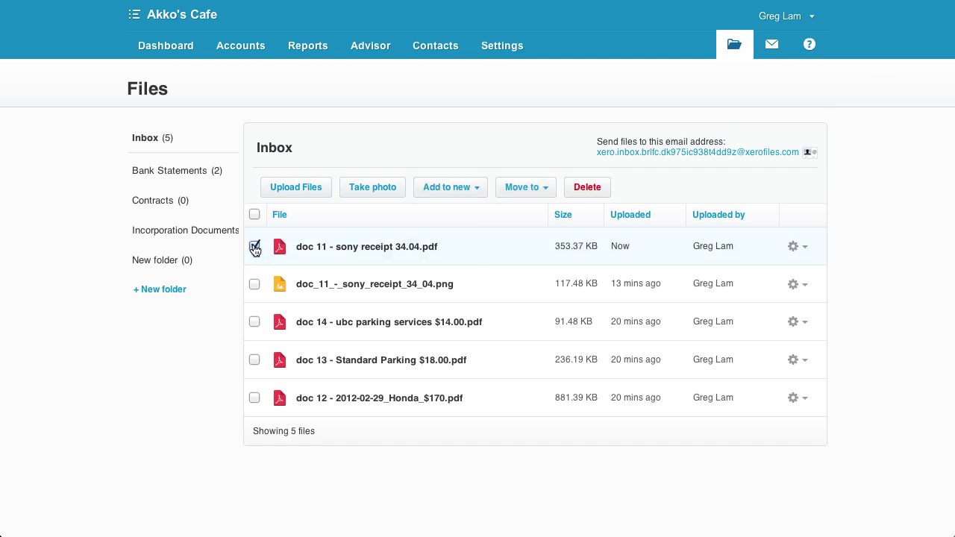
left_click(476, 188)
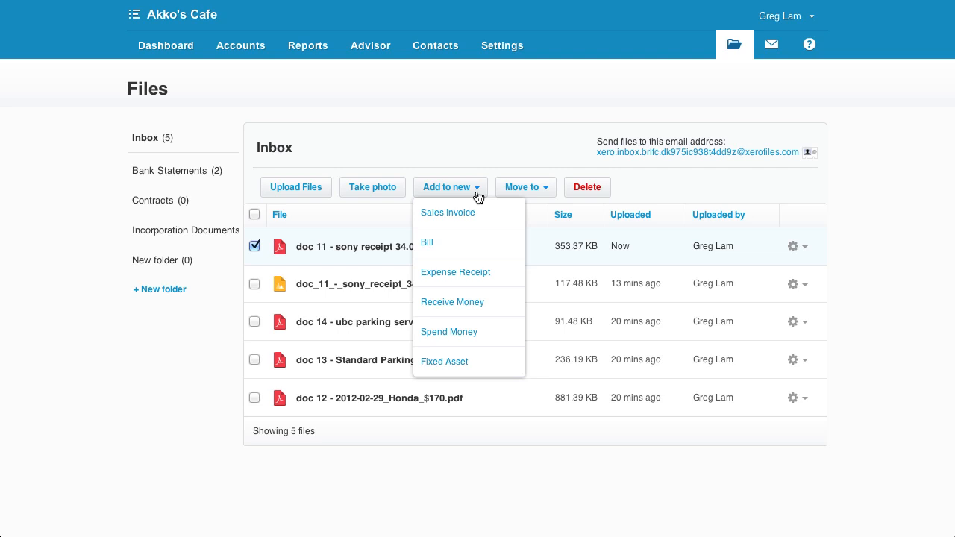
left_click(469, 170)
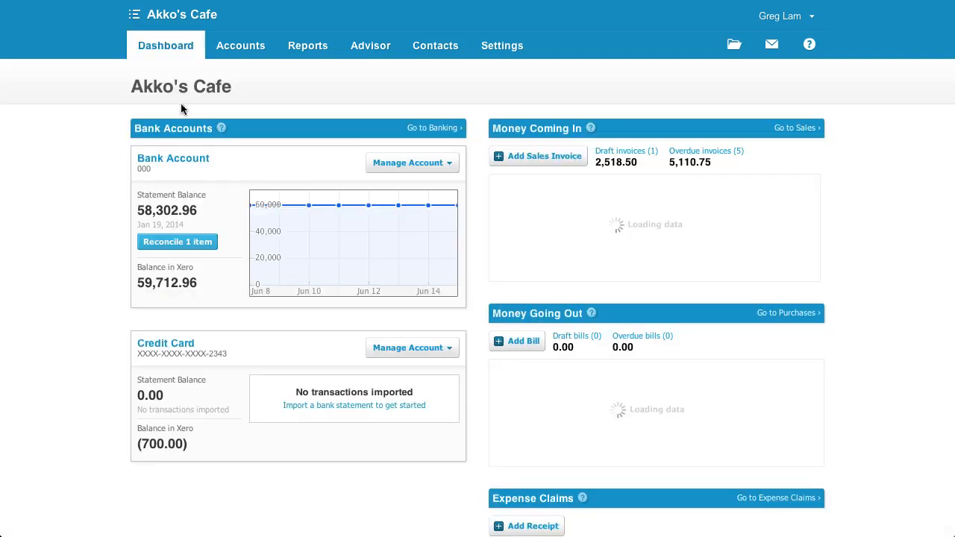
Step: Reconcile the Jul 26 bank line via Find & Match and drop the Sony receipt PDF onto it
left_click(193, 242)
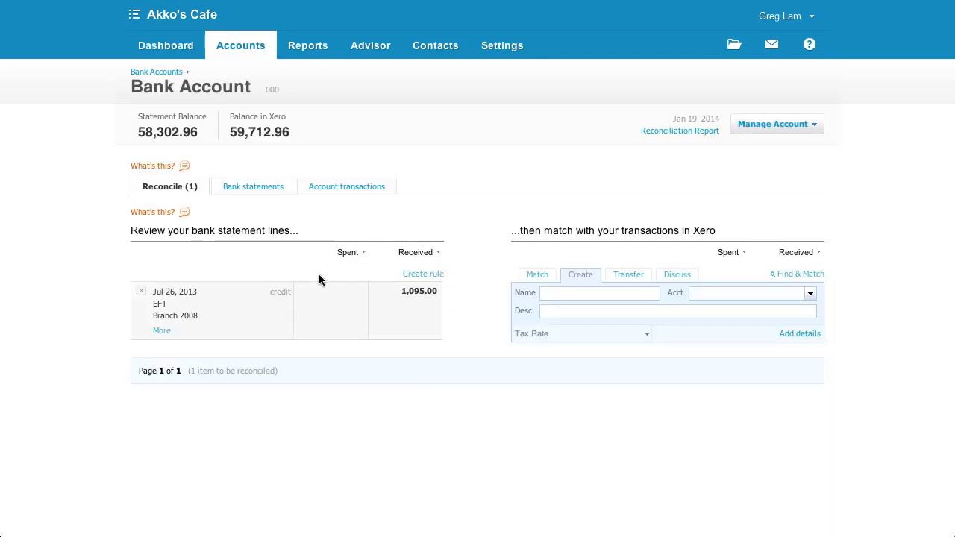
left_click(799, 274)
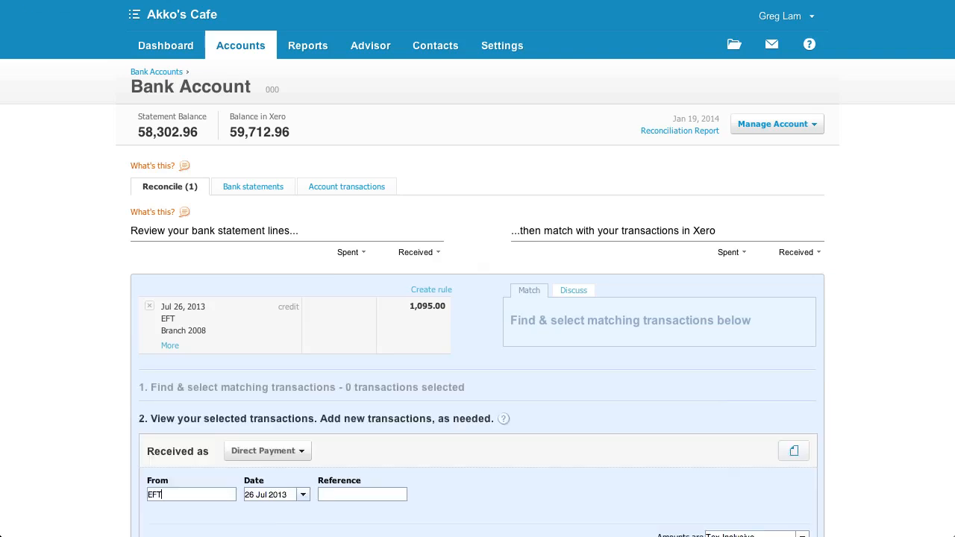
left_click_drag(948, 522, 747, 448)
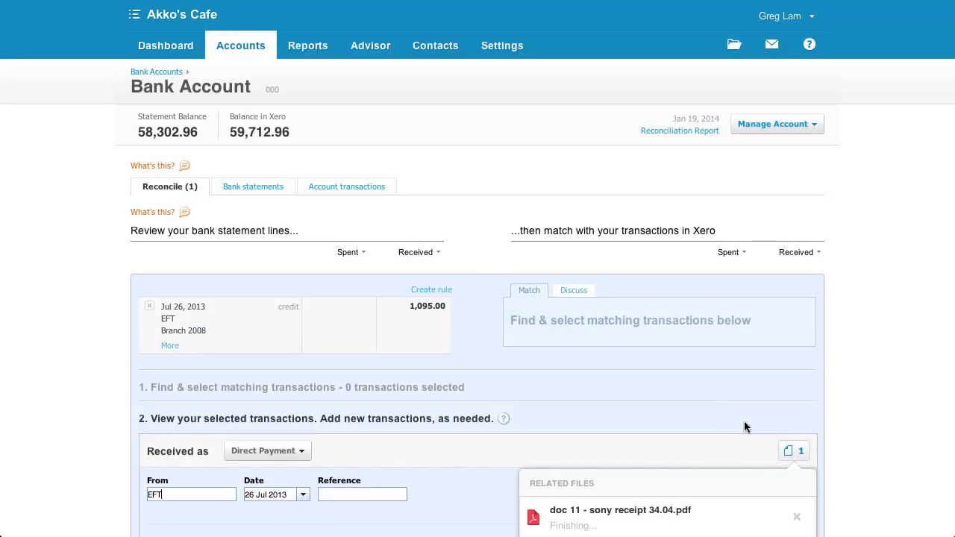
scroll(744, 425, "down", 2)
scroll(744, 426, "down", 2)
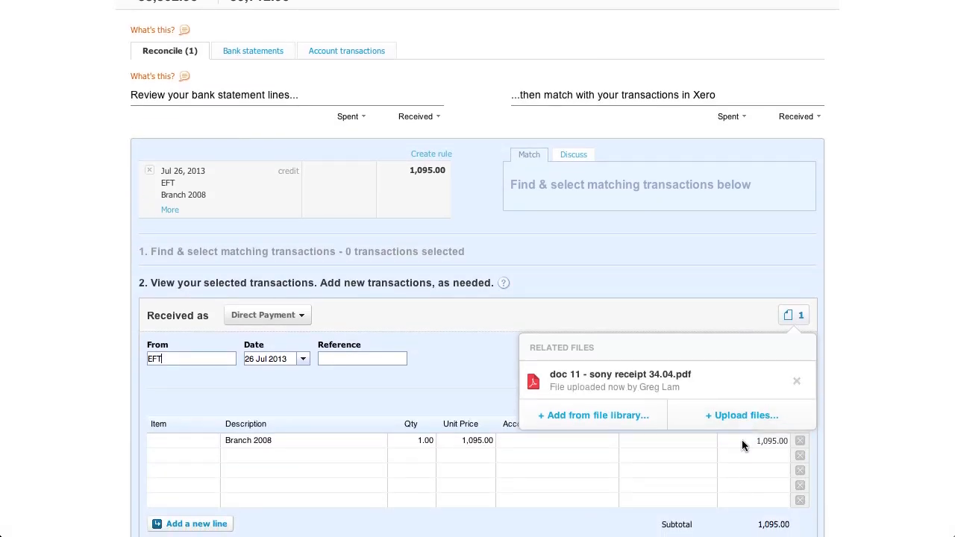
Step: Preview the attached Sony receipt, reposition and close it, then view Account transactions
left_click(654, 381)
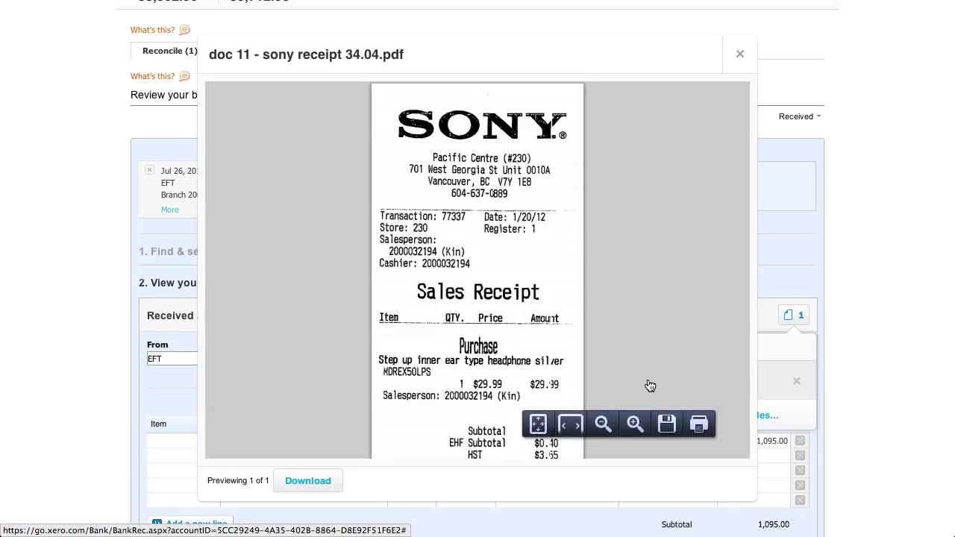
left_click_drag(656, 67, 451, 47)
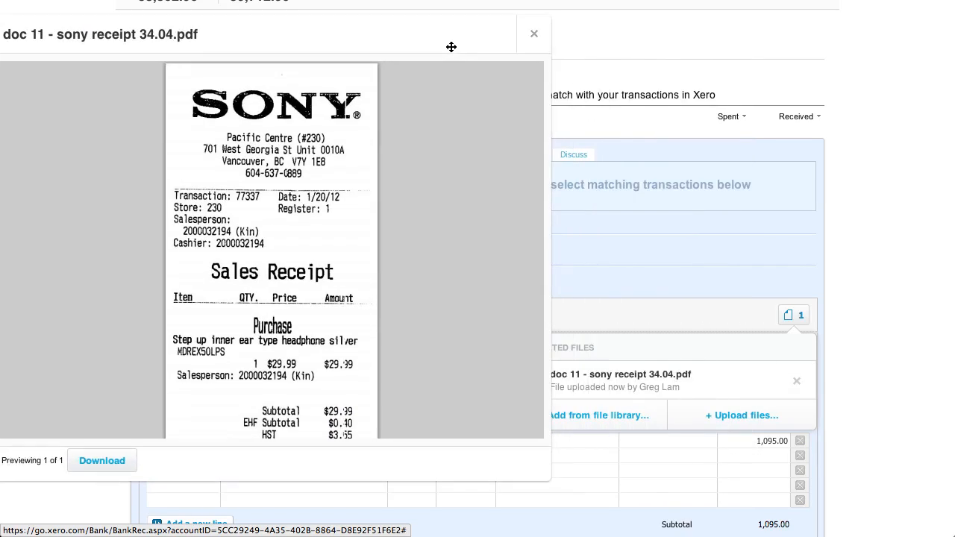
left_click_drag(549, 479, 501, 429)
left_click(326, 66)
scroll(750, 105, "up", 5)
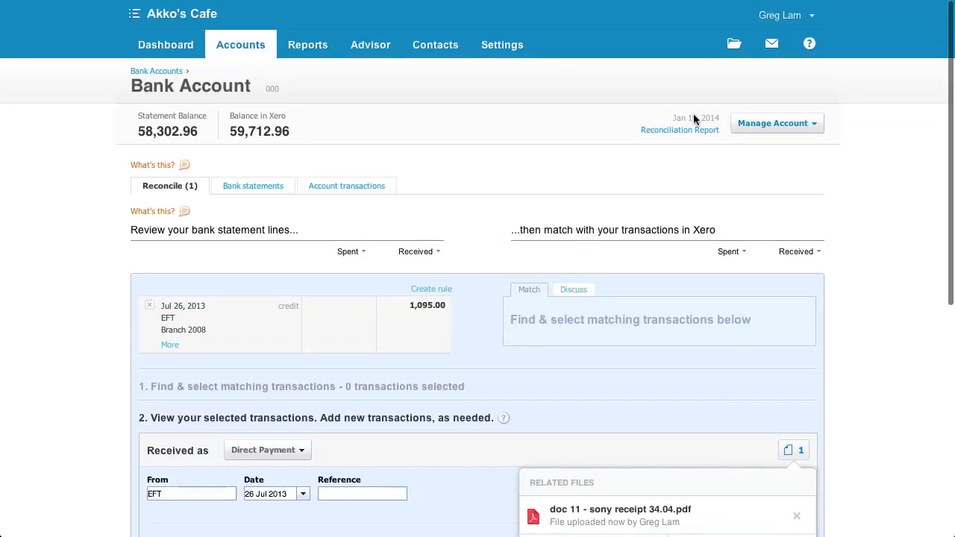
left_click(346, 186)
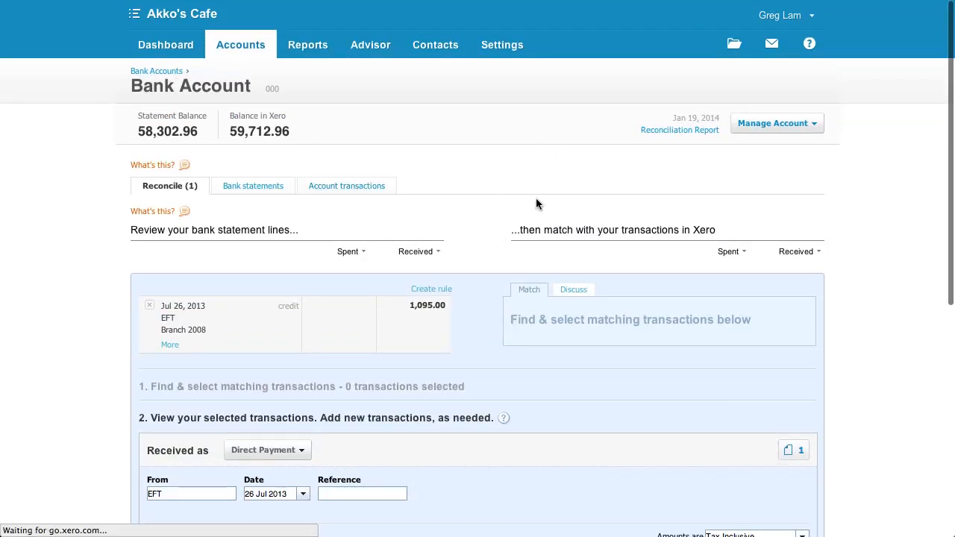
scroll(536, 198, "down", 5)
scroll(700, 209, "down", 5)
scroll(700, 209, "down", 3)
scroll(701, 209, "up", 1)
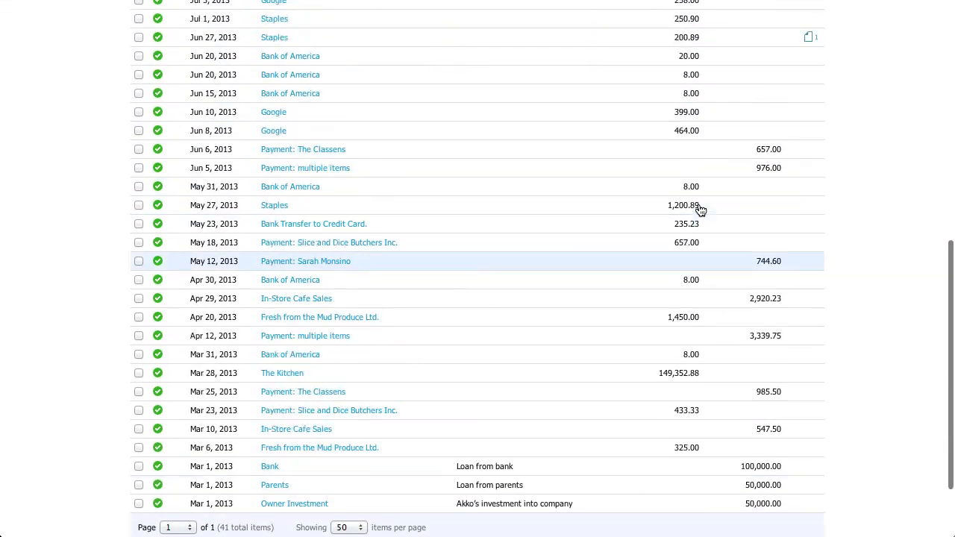
scroll(700, 209, "up", 3)
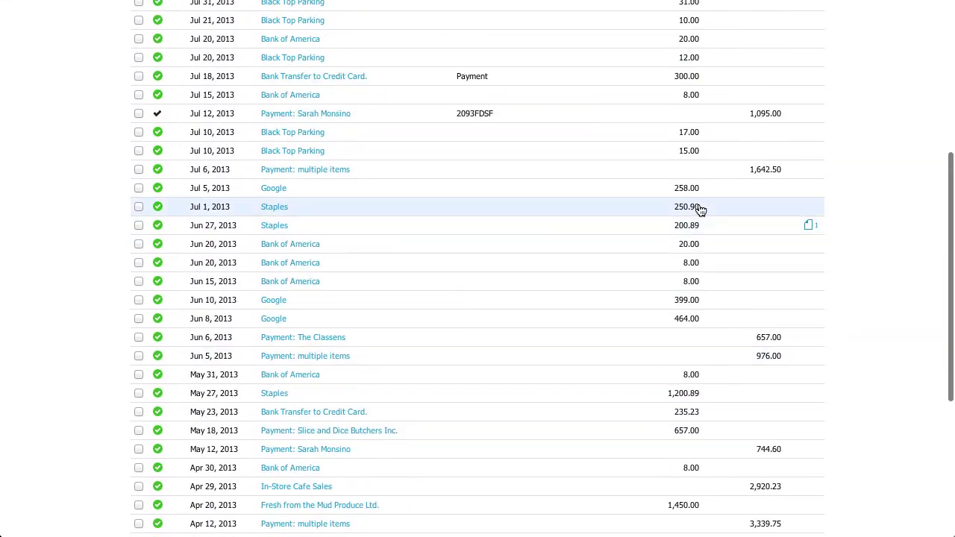
Step: Preview the Staples receipt, then attach the standard parking PNG to the Jul 5 Google transaction
left_click(809, 224)
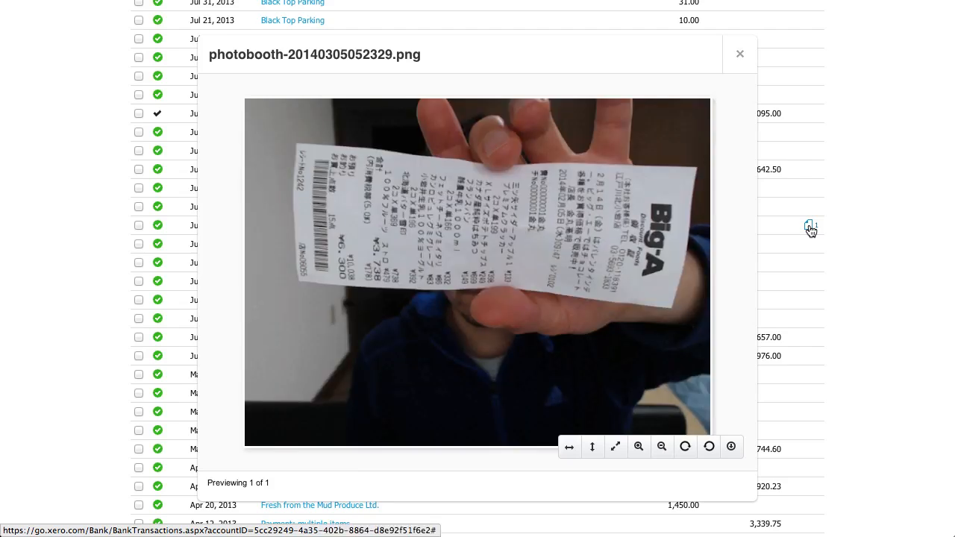
left_click(740, 54)
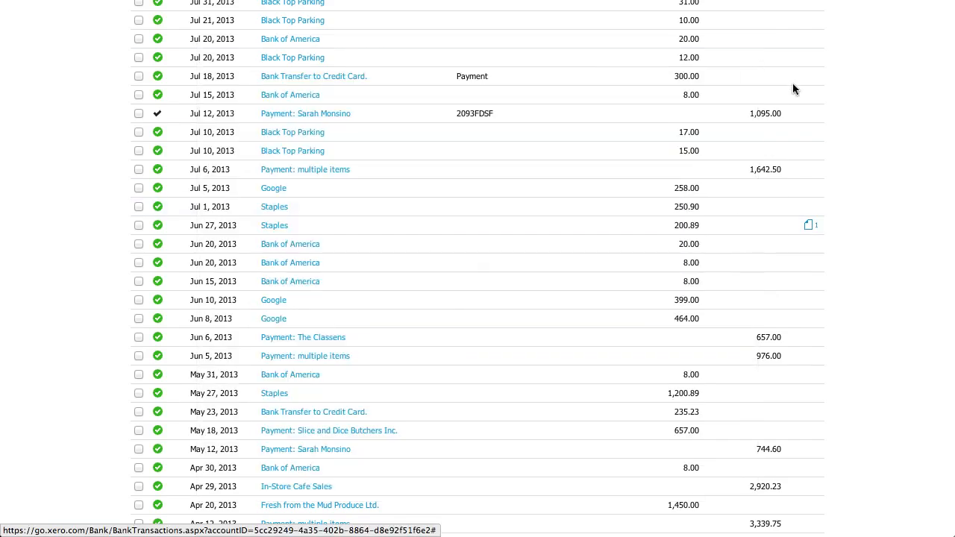
left_click(687, 188)
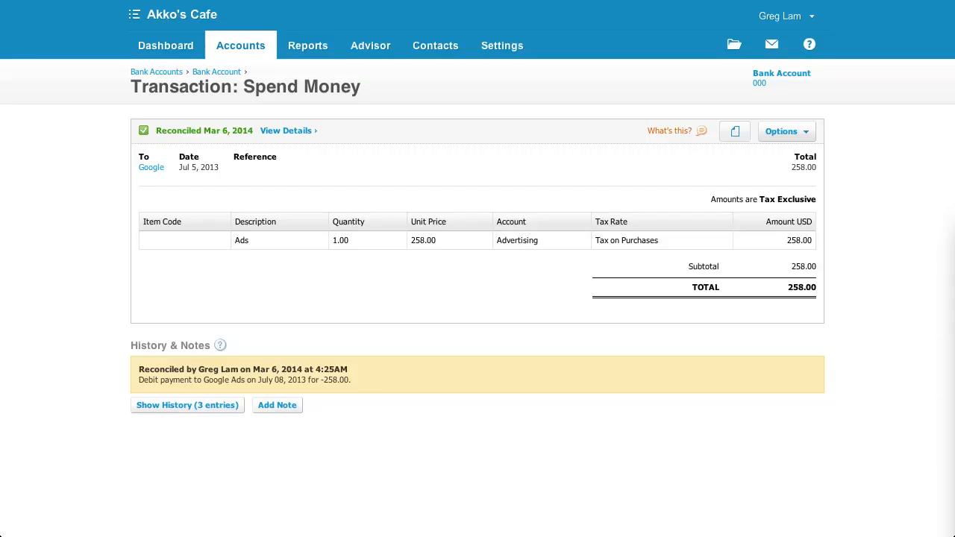
left_click_drag(948, 299, 553, 269)
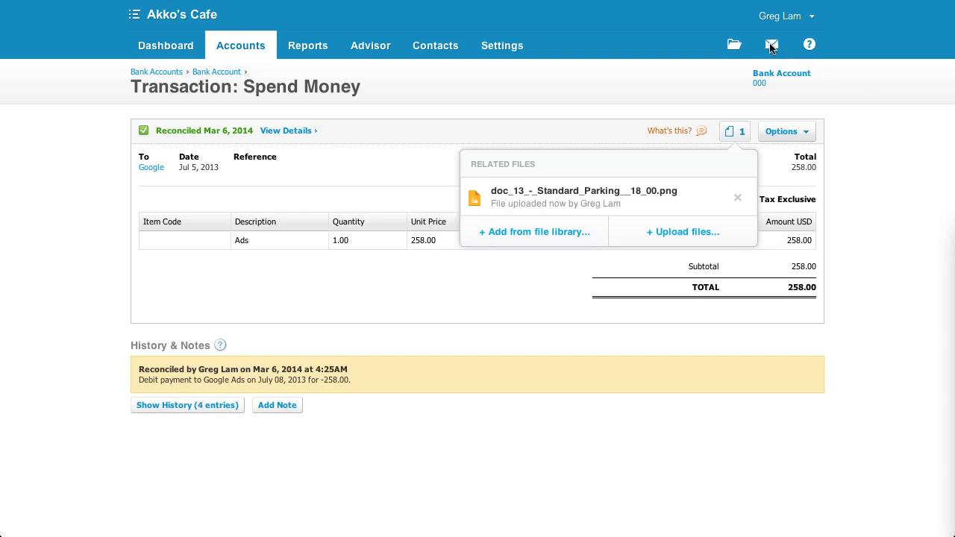
left_click(734, 44)
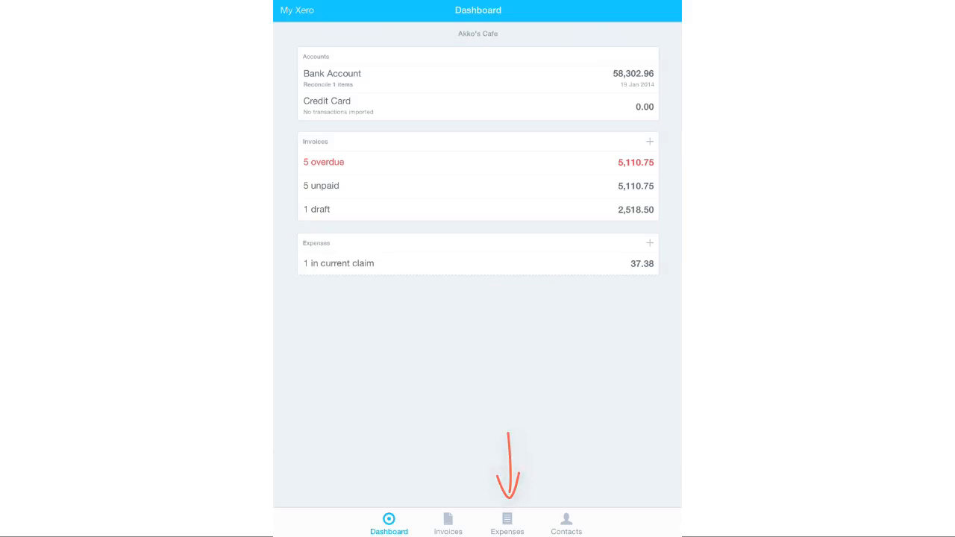
left_click(506, 524)
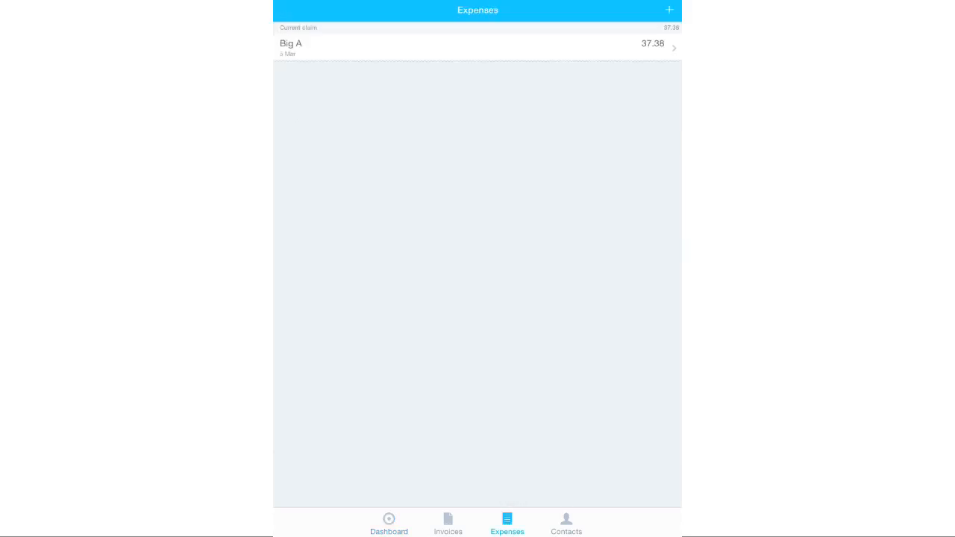
left_click(671, 9)
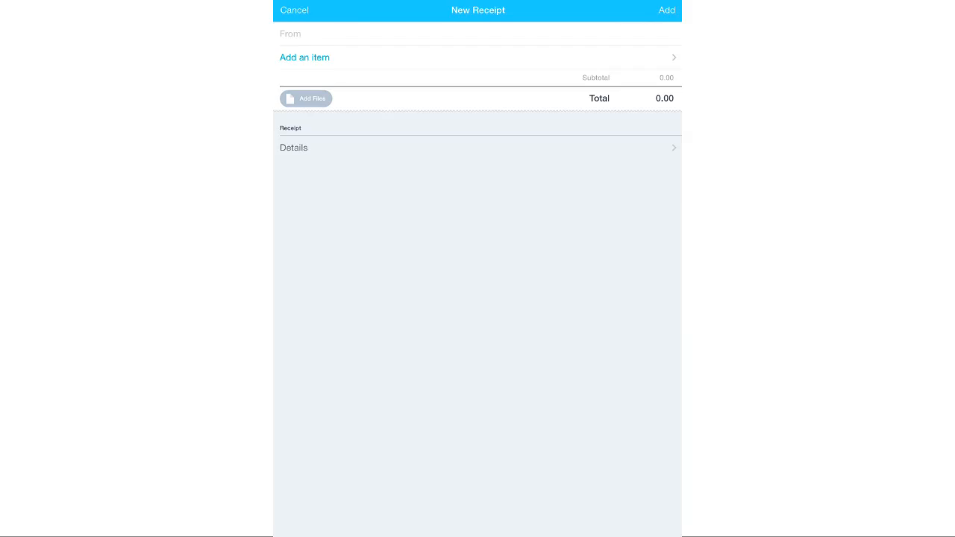
left_click(294, 10)
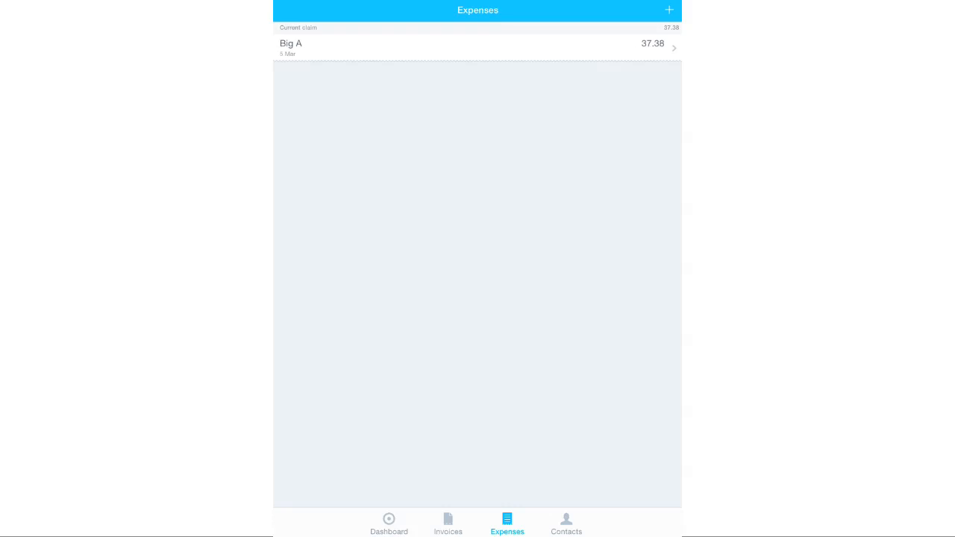
left_click(448, 524)
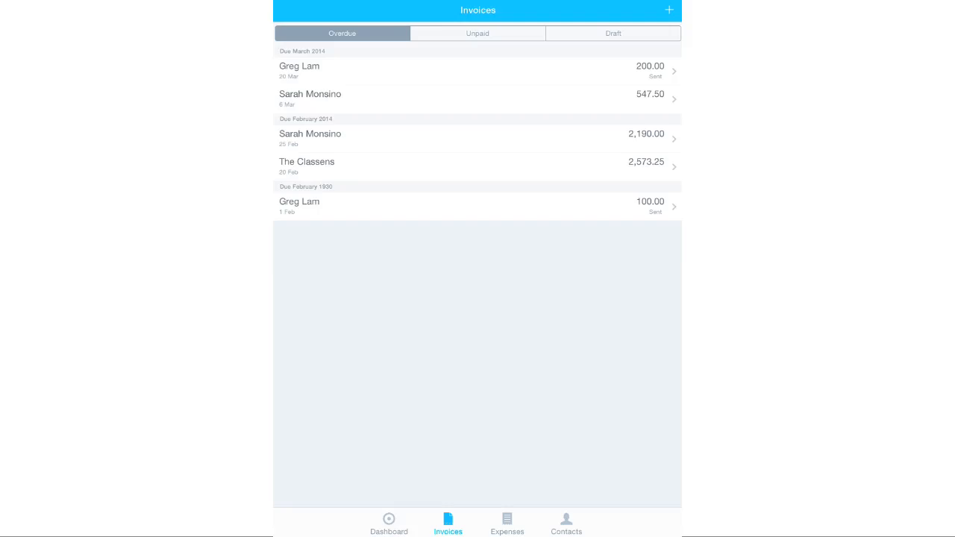
left_click(567, 524)
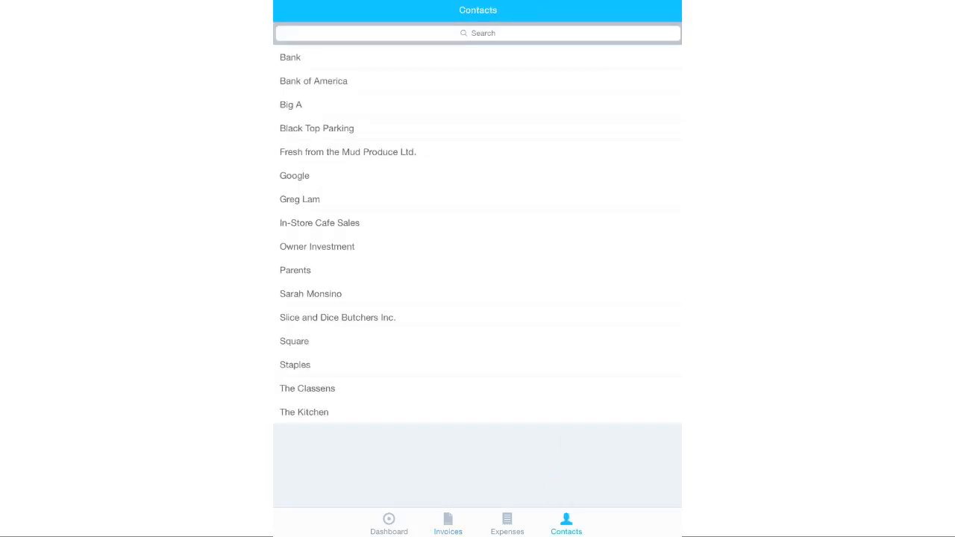
left_click(389, 524)
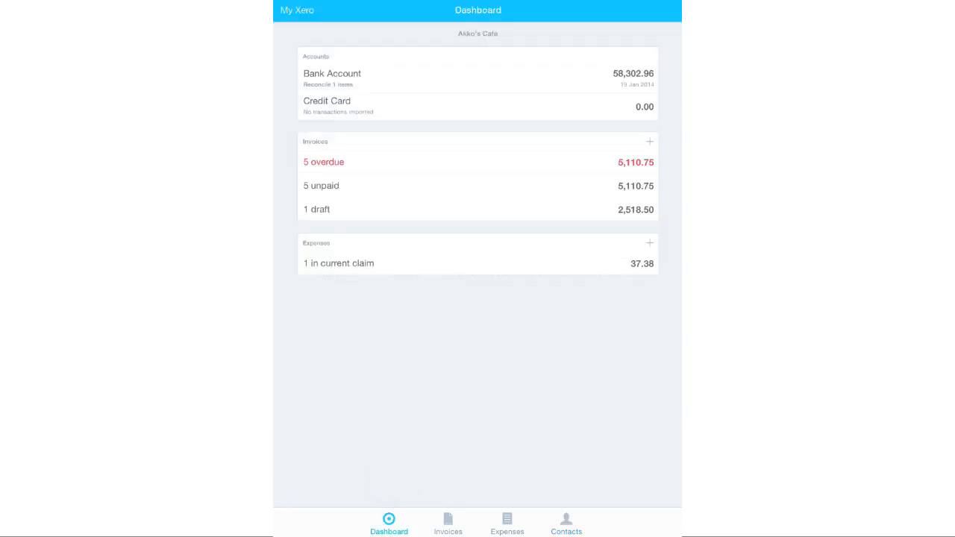